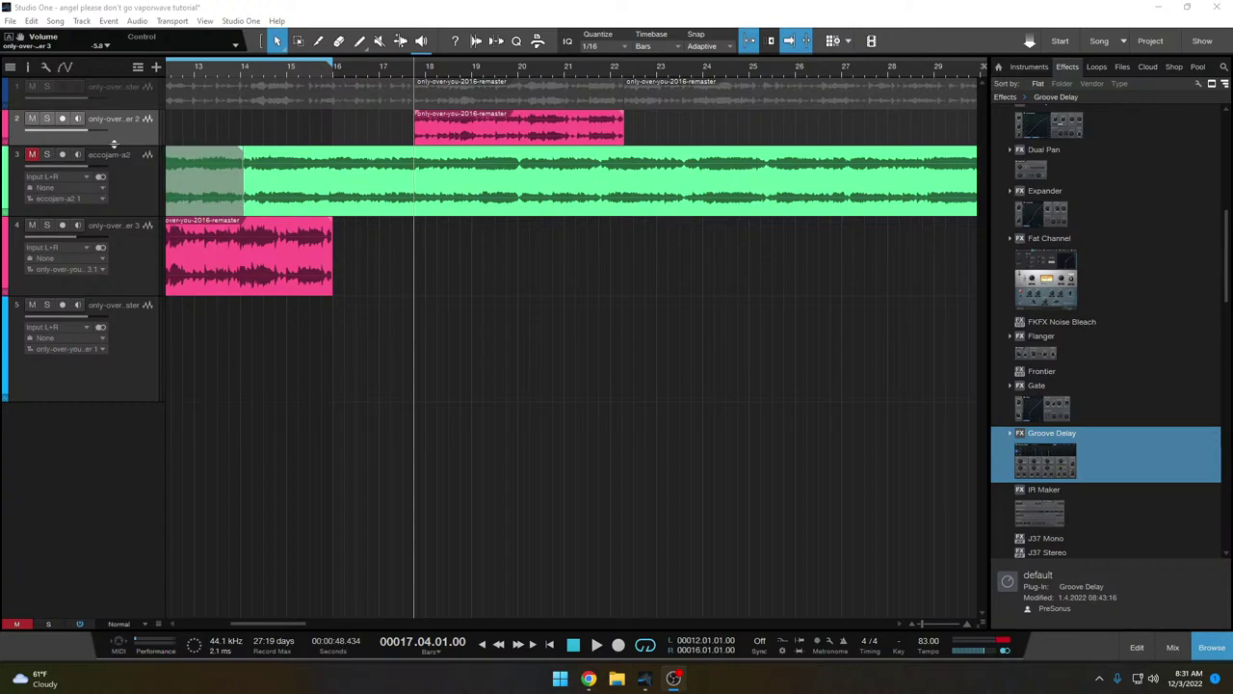
# - Make track 2 taller, widen the track header area, and play the arrangement
pyautogui.moveTo(114, 143); pyautogui.dragTo(114, 201)
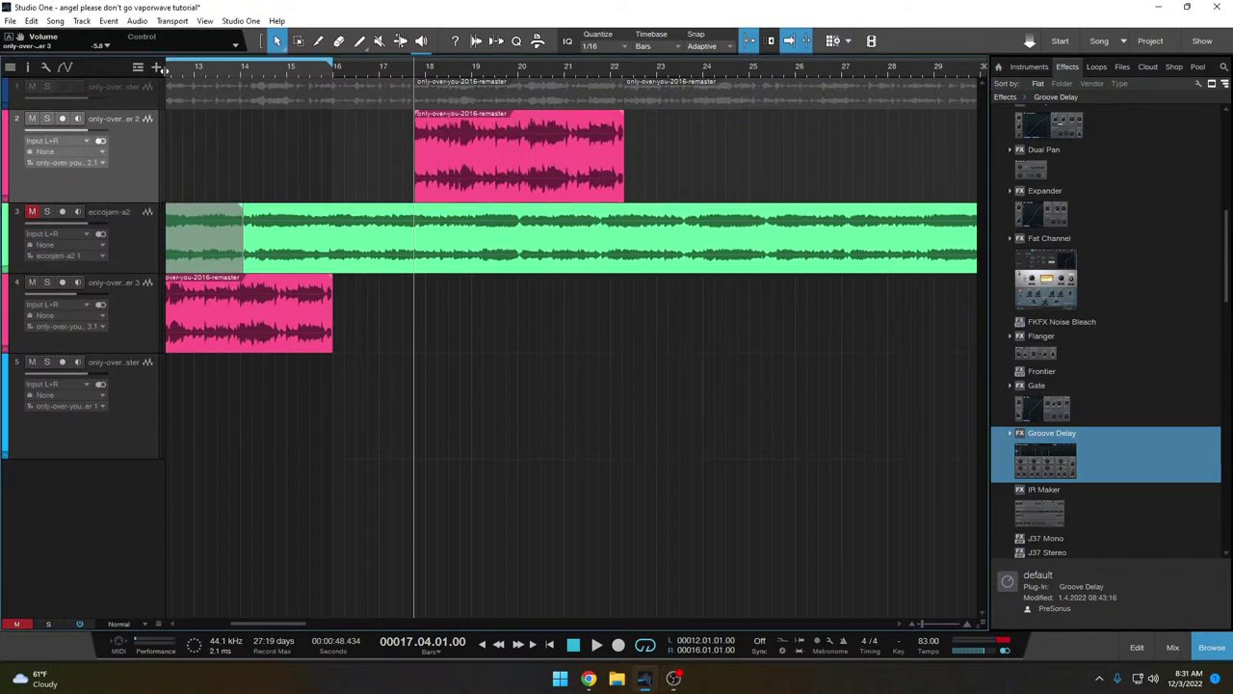
pyautogui.moveTo(161, 70)
pyautogui.mouseDown()
pyautogui.moveTo(252, 69)
pyautogui.moveTo(178, 70)
pyautogui.mouseUp()
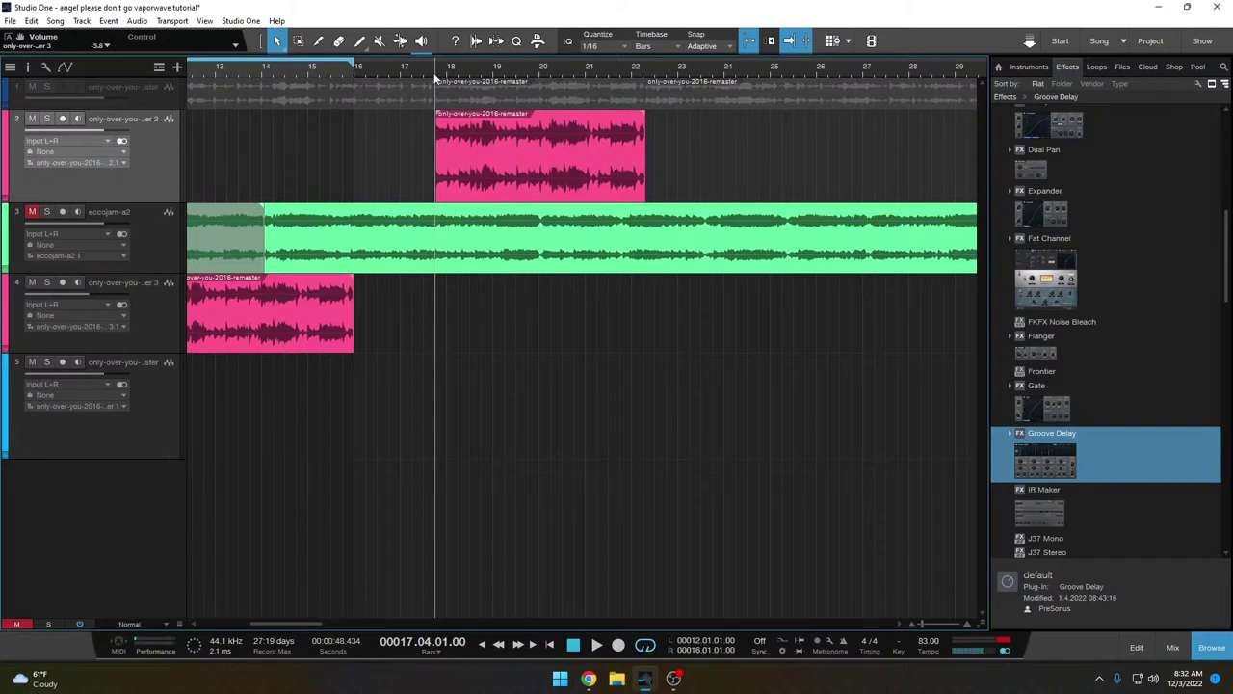
pyautogui.press('space')
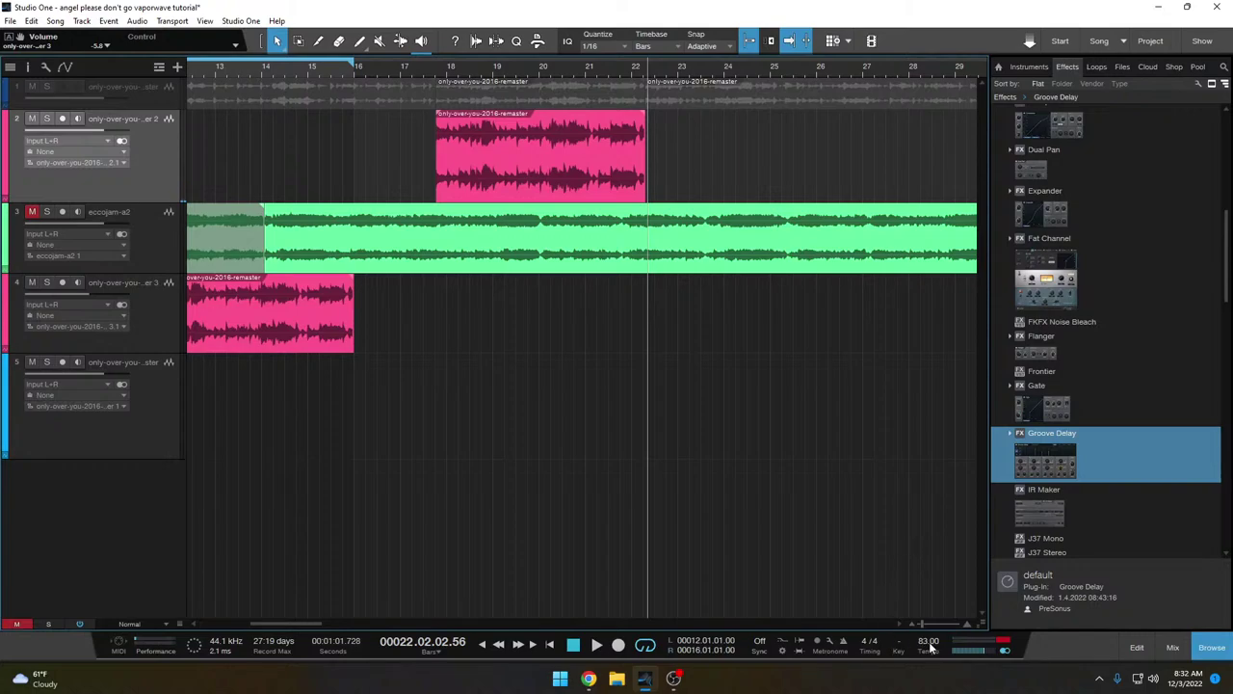
# - Change the song tempo to 69 BPM
pyautogui.moveTo(289, 625)
pyautogui.mouseDown()
pyautogui.moveTo(218, 624)
pyautogui.moveTo(265, 623)
pyautogui.mouseUp()
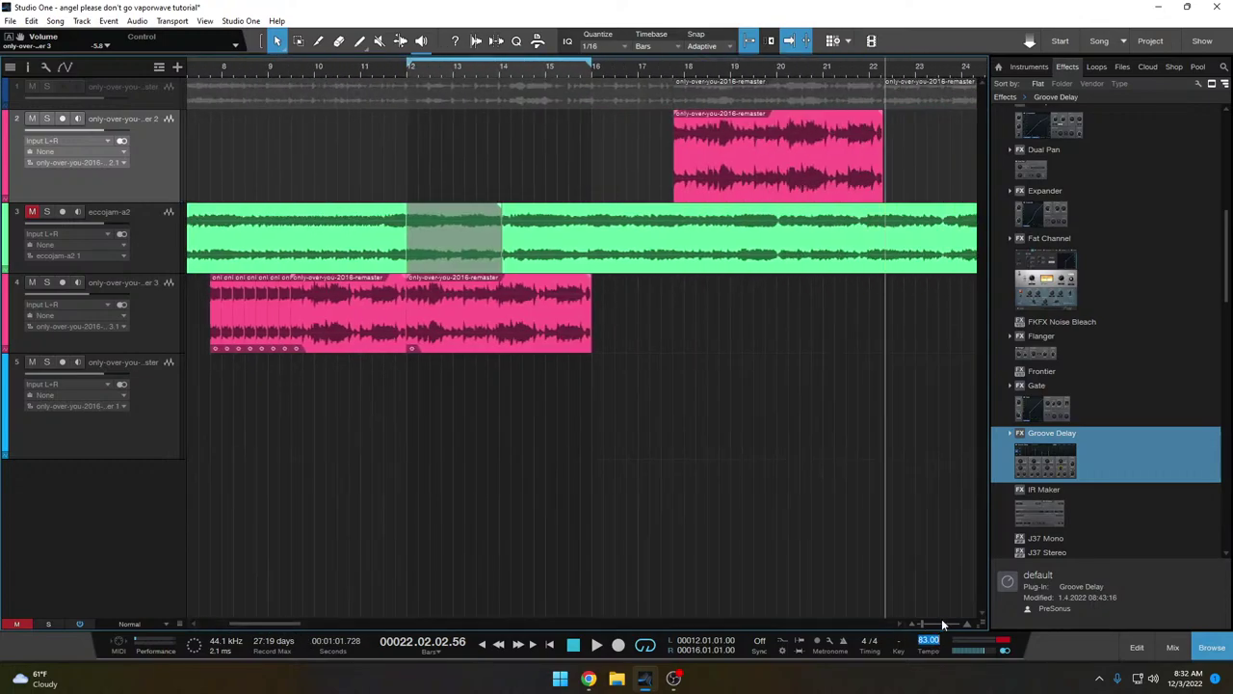
pyautogui.write('69')
pyautogui.press('Return')
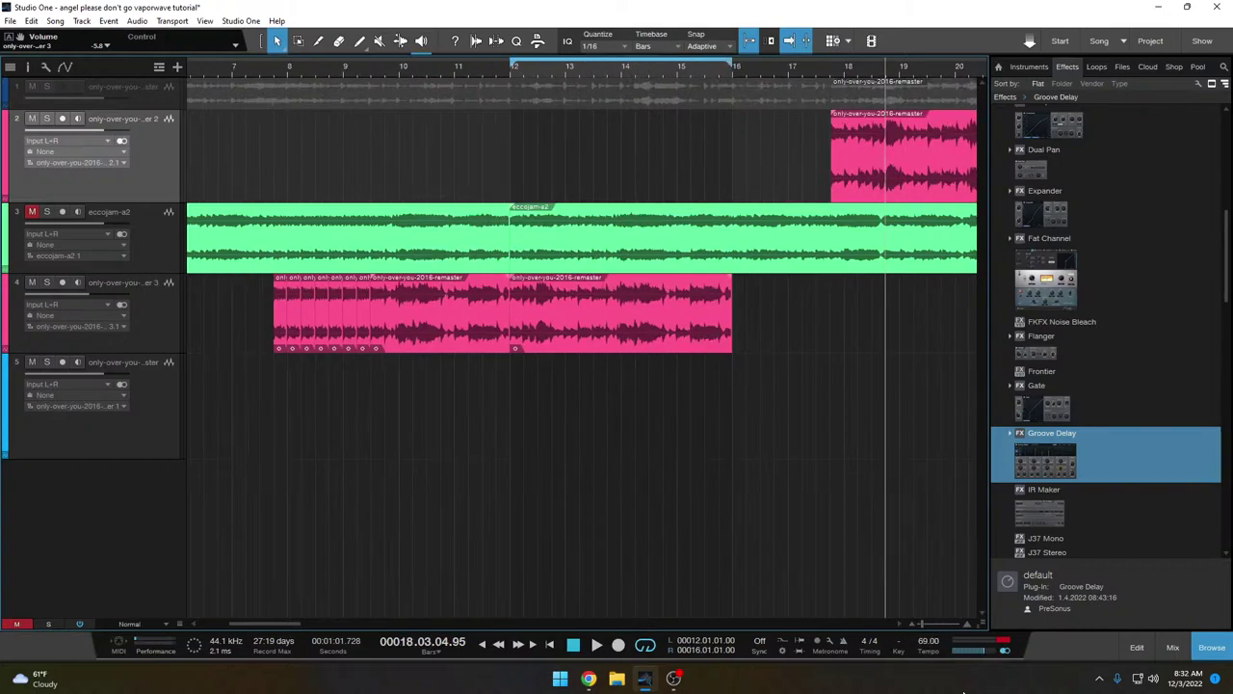
# - Move the playhead to bar 12 and check the pink event's options on track 4
pyautogui.click(512, 71)
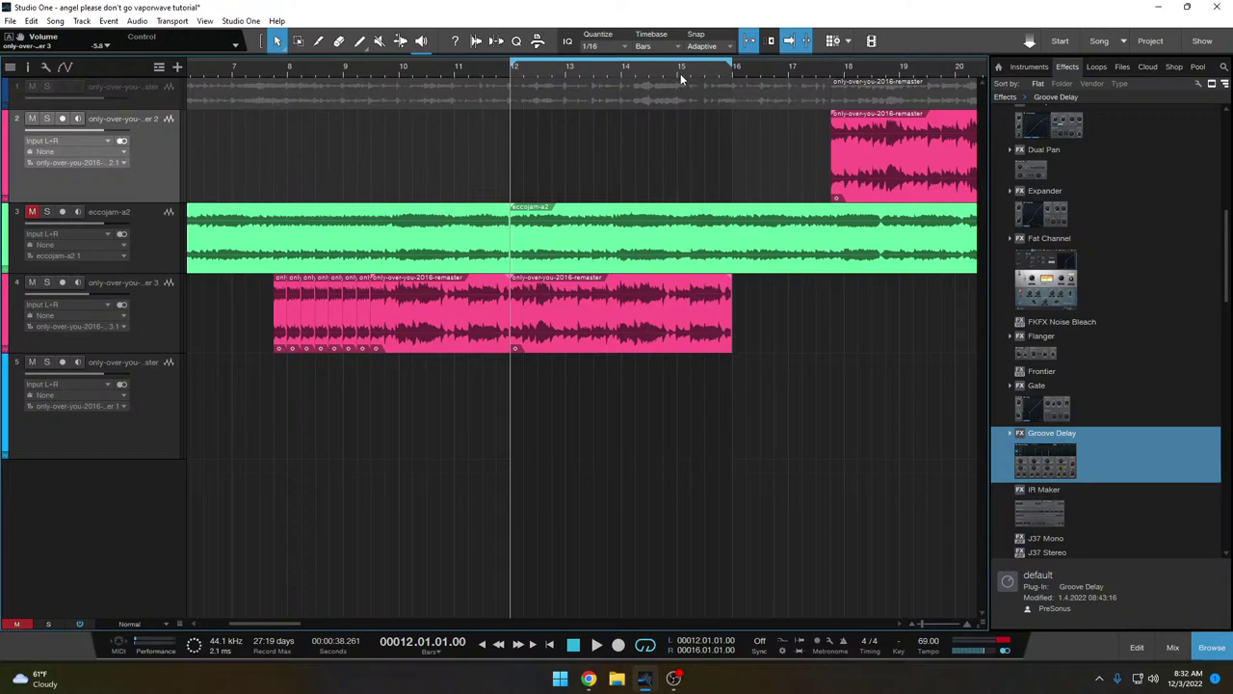
pyautogui.rightClick(586, 306)
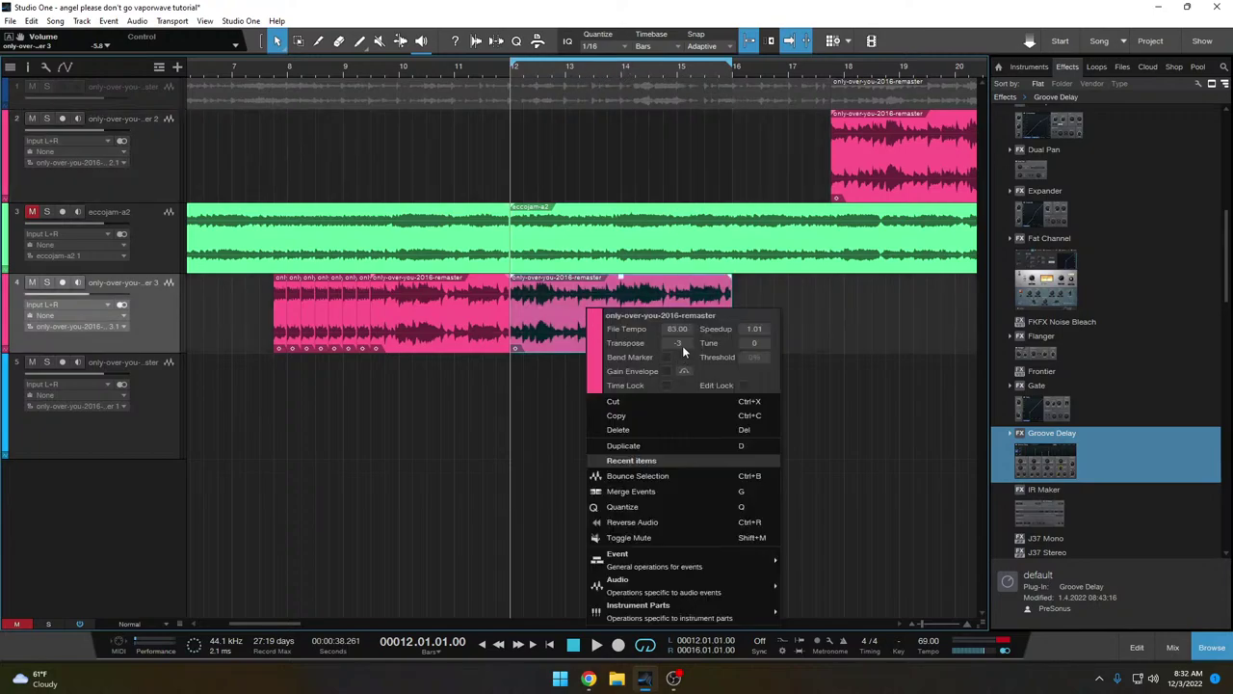
pyautogui.click(524, 442)
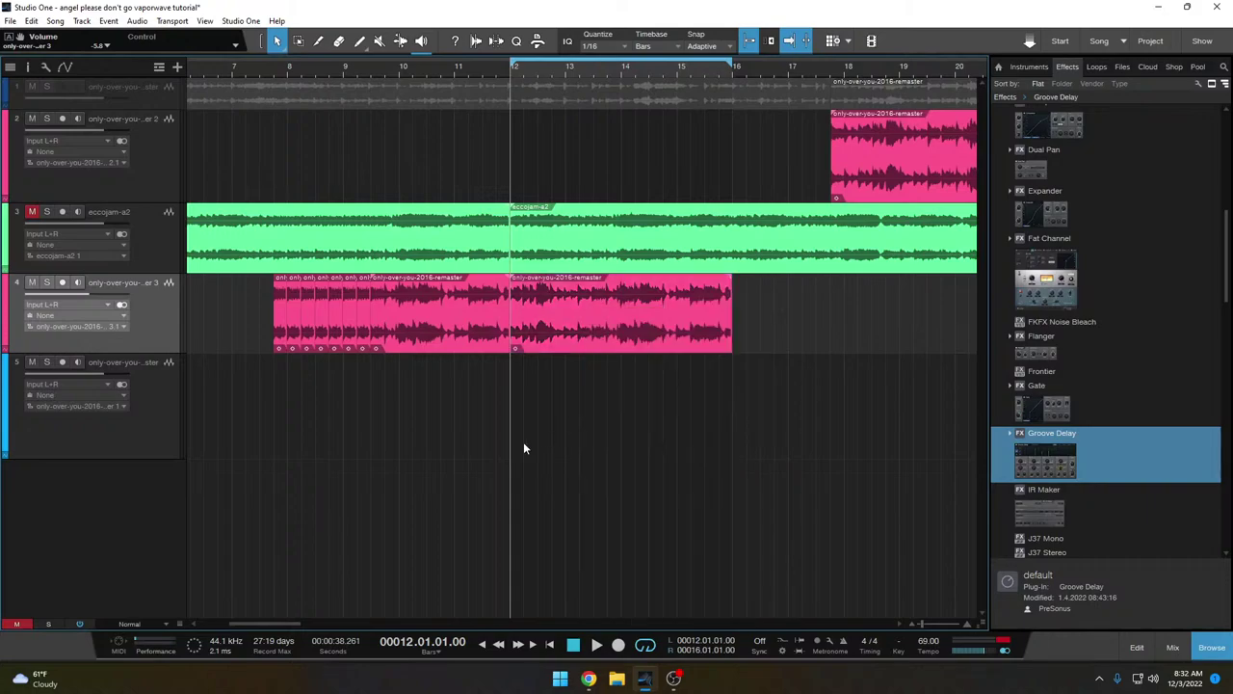
# - Play the 69 BPM loop from bar 12, then bring the mixer console back up
pyautogui.press('F3')
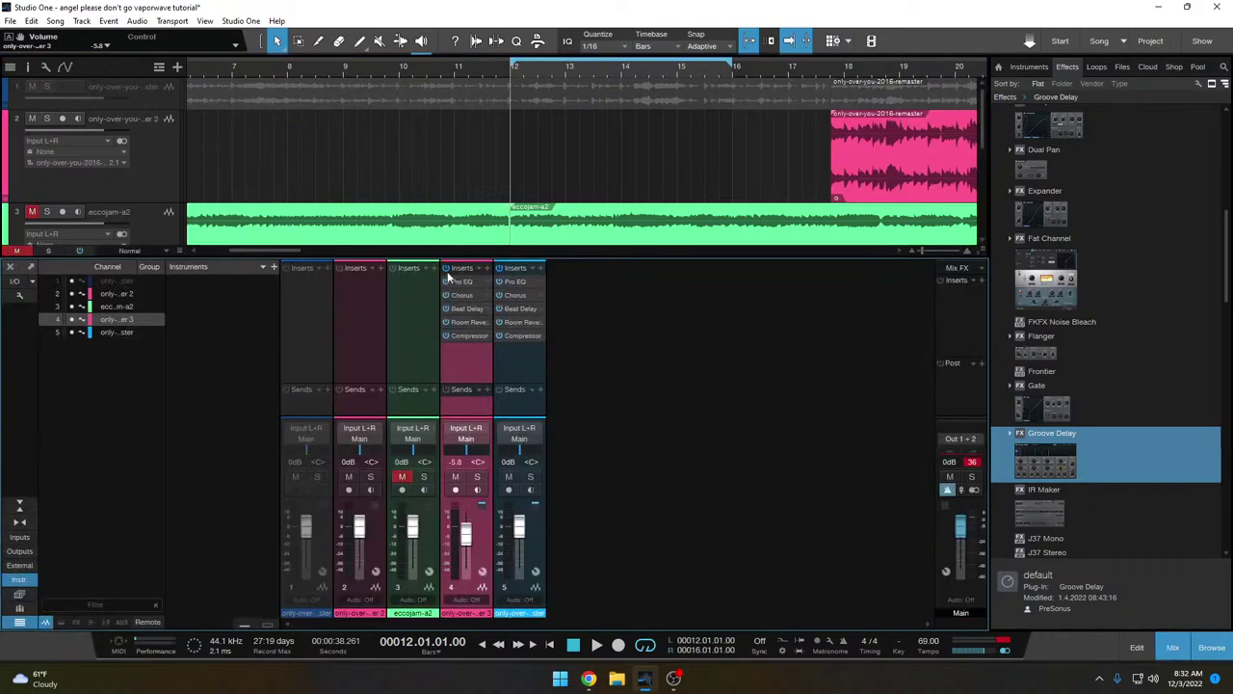
pyautogui.press('F3')
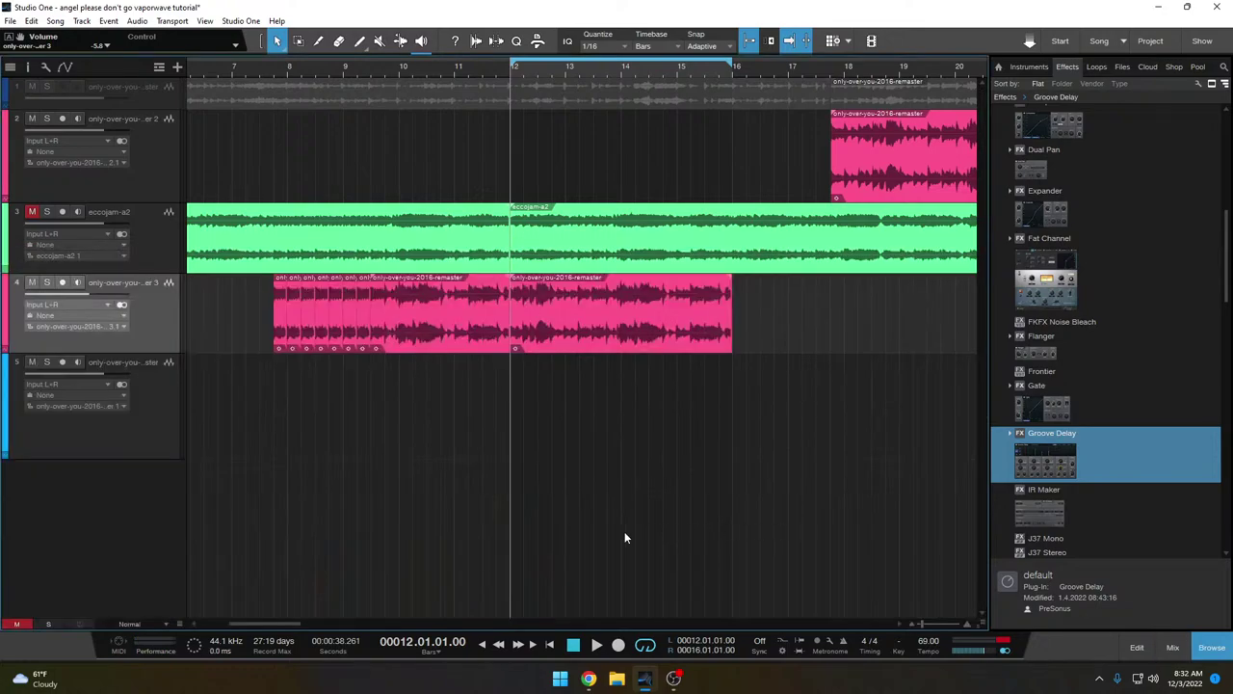
pyautogui.press('space')
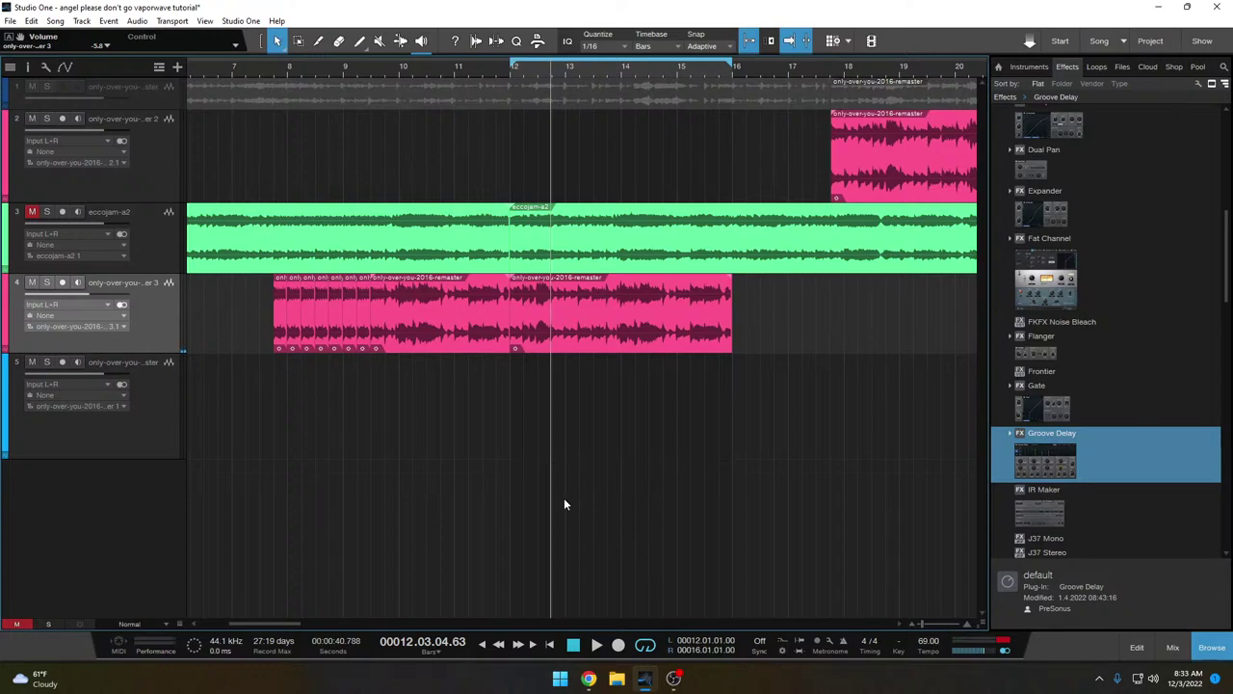
pyautogui.press('F3')
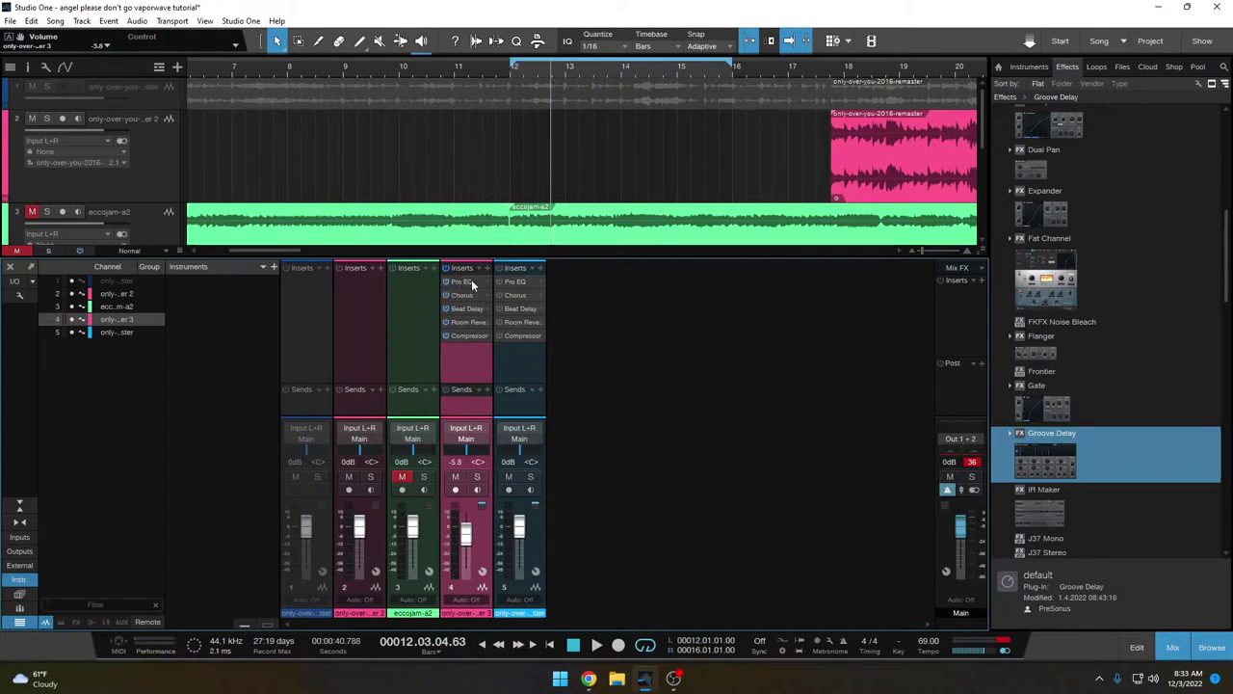
# - Open track 4's Pro EQ and set the high cut to 12 kHz
pyautogui.click(471, 280)
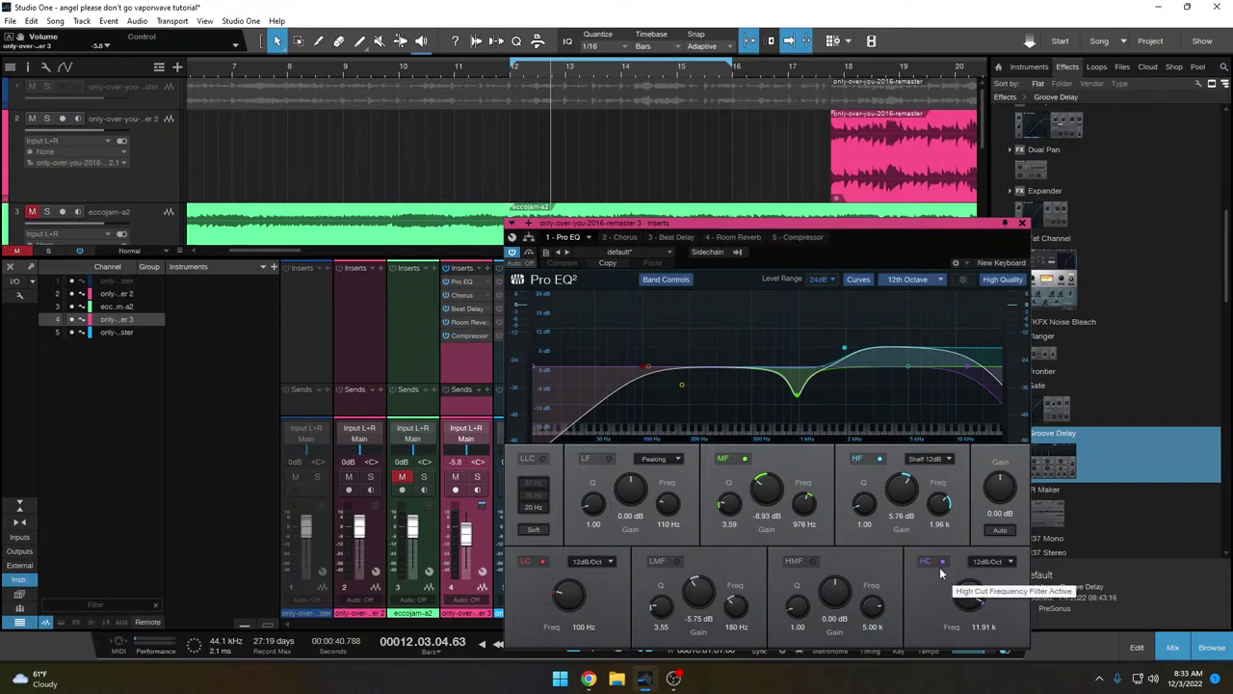
pyautogui.click(981, 626)
pyautogui.write('12k')
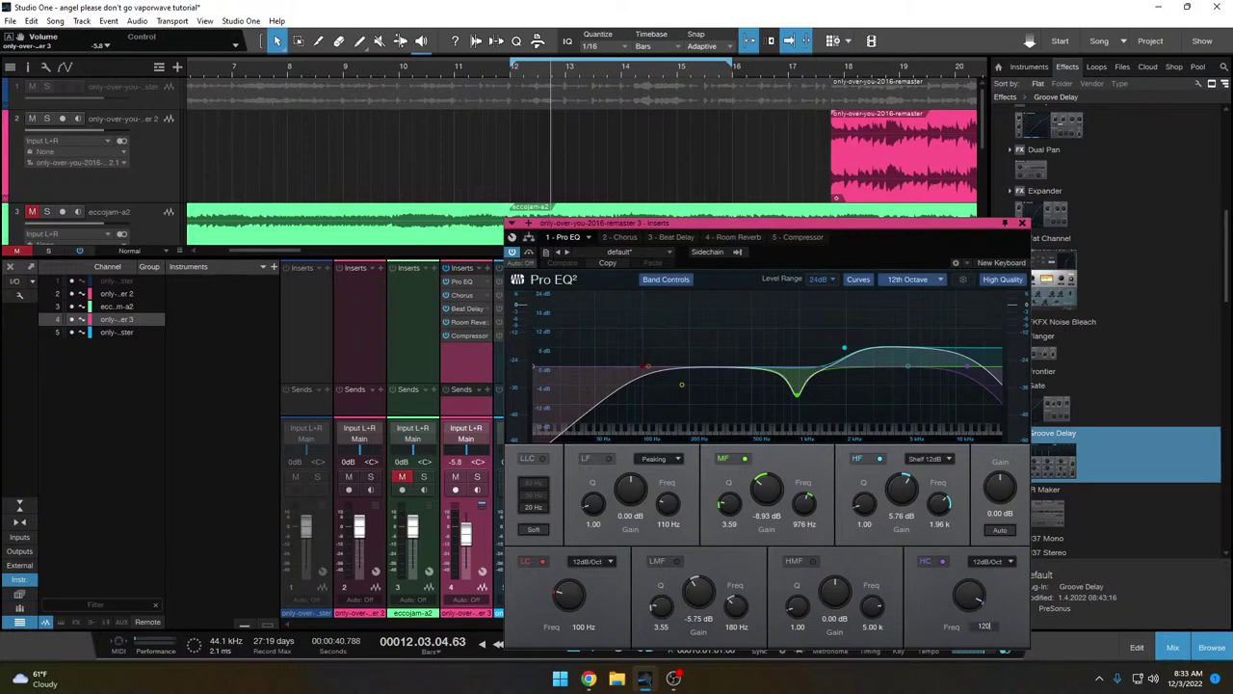
pyautogui.press('Return')
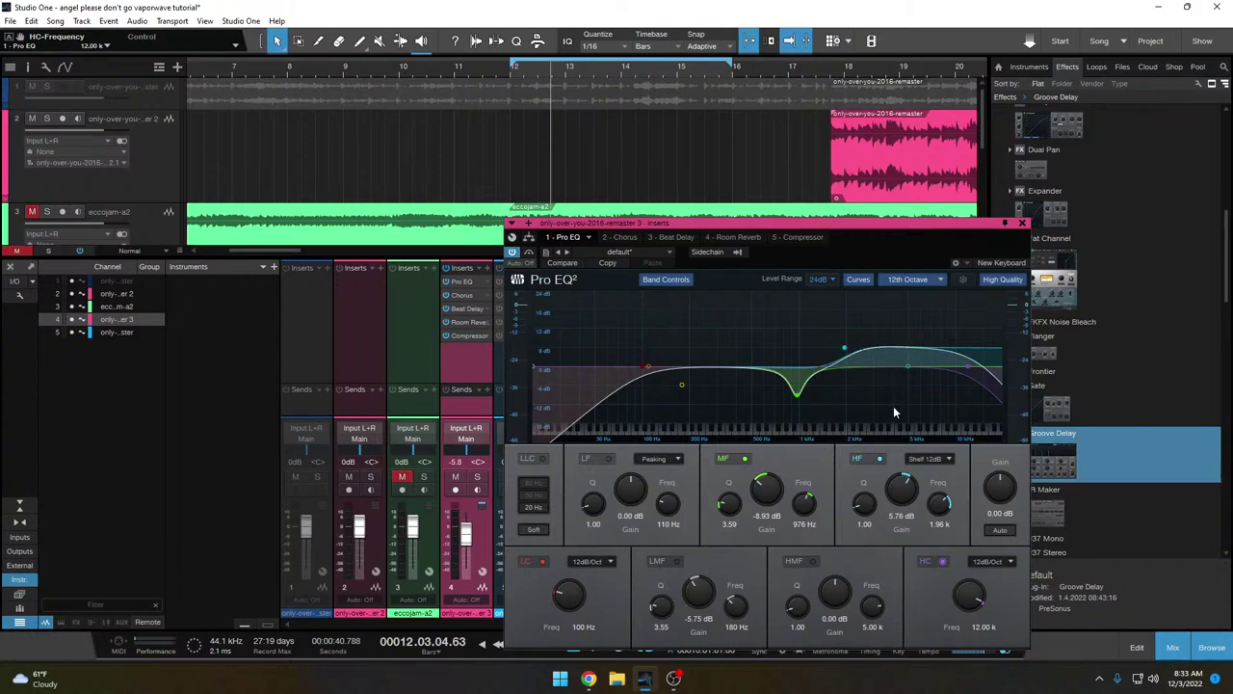
# - Set the Pro EQ high shelf to 2 kHz with +6 dB gain
pyautogui.click(939, 523)
pyautogui.write('2k')
pyautogui.press('Return')
pyautogui.click(901, 521)
pyautogui.write('6')
pyautogui.press('Return')
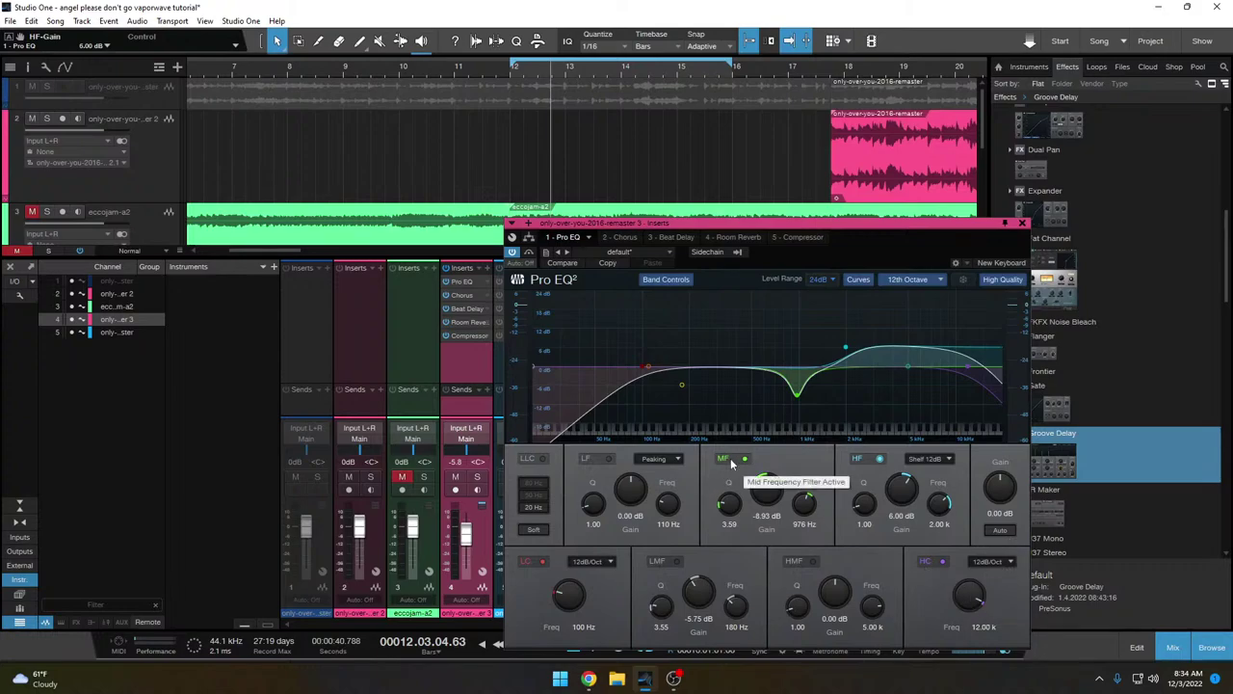
# - Set the mid band to 1000 Hz at -9 dB, narrow its Q, and close the EQ
pyautogui.doubleClick(805, 524)
pyautogui.write('1000')
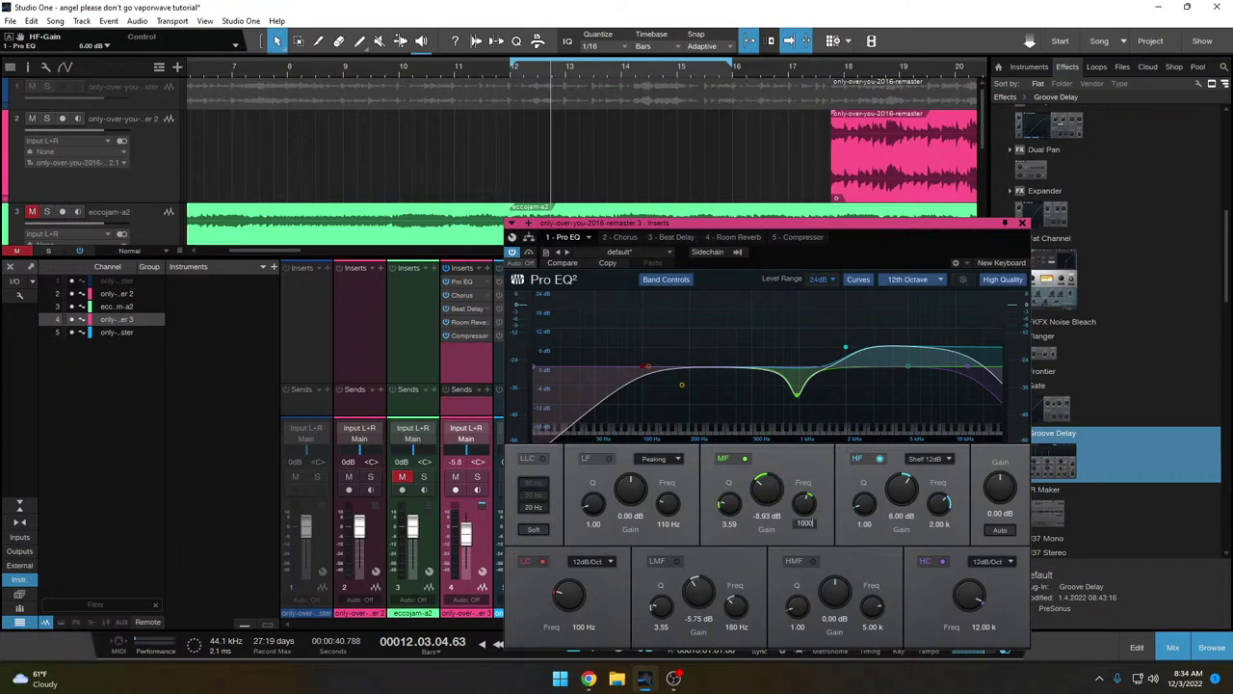
pyautogui.press('Return')
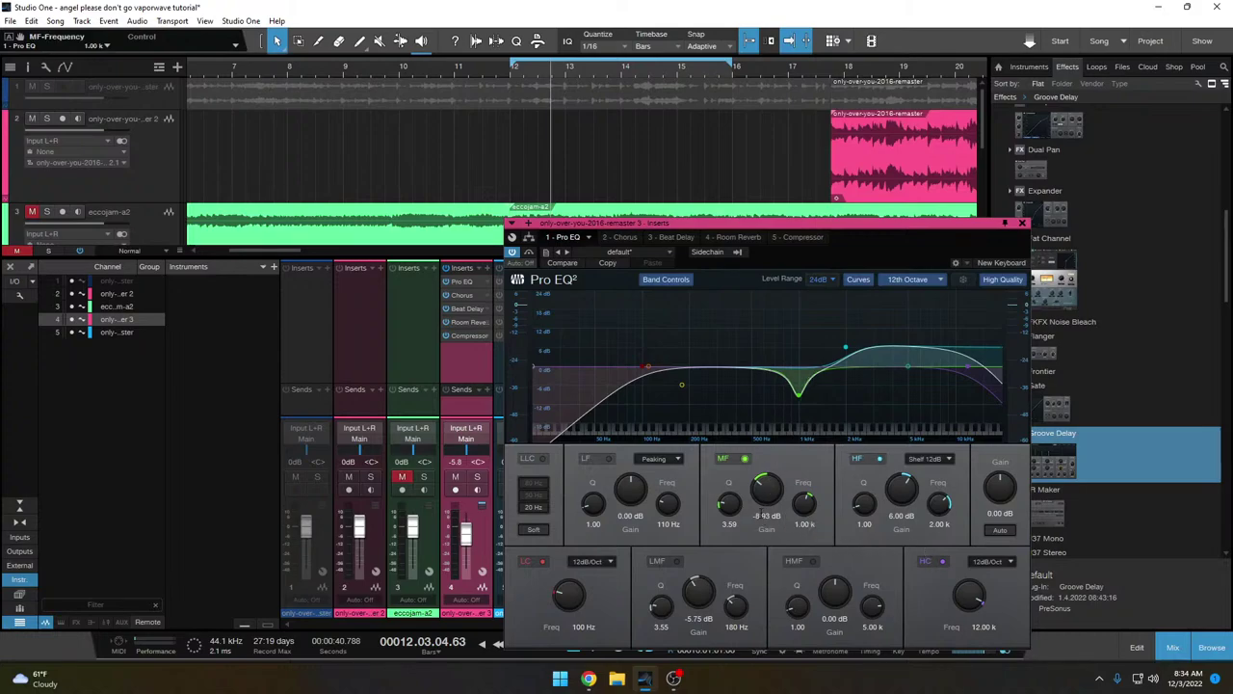
pyautogui.doubleClick(767, 515)
pyautogui.write('-9')
pyautogui.press('Return')
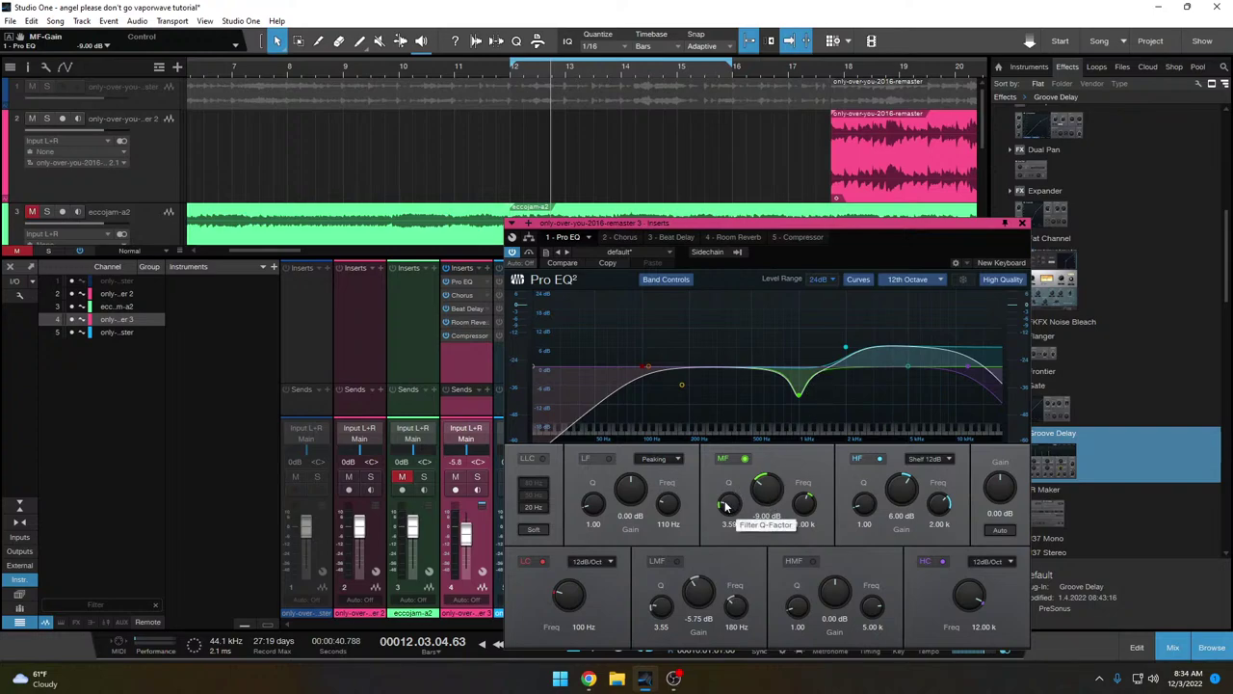
pyautogui.moveTo(726, 505)
pyautogui.mouseDown()
pyautogui.moveTo(722, 486)
pyautogui.moveTo(722, 501)
pyautogui.mouseUp()
pyautogui.click(1022, 222)
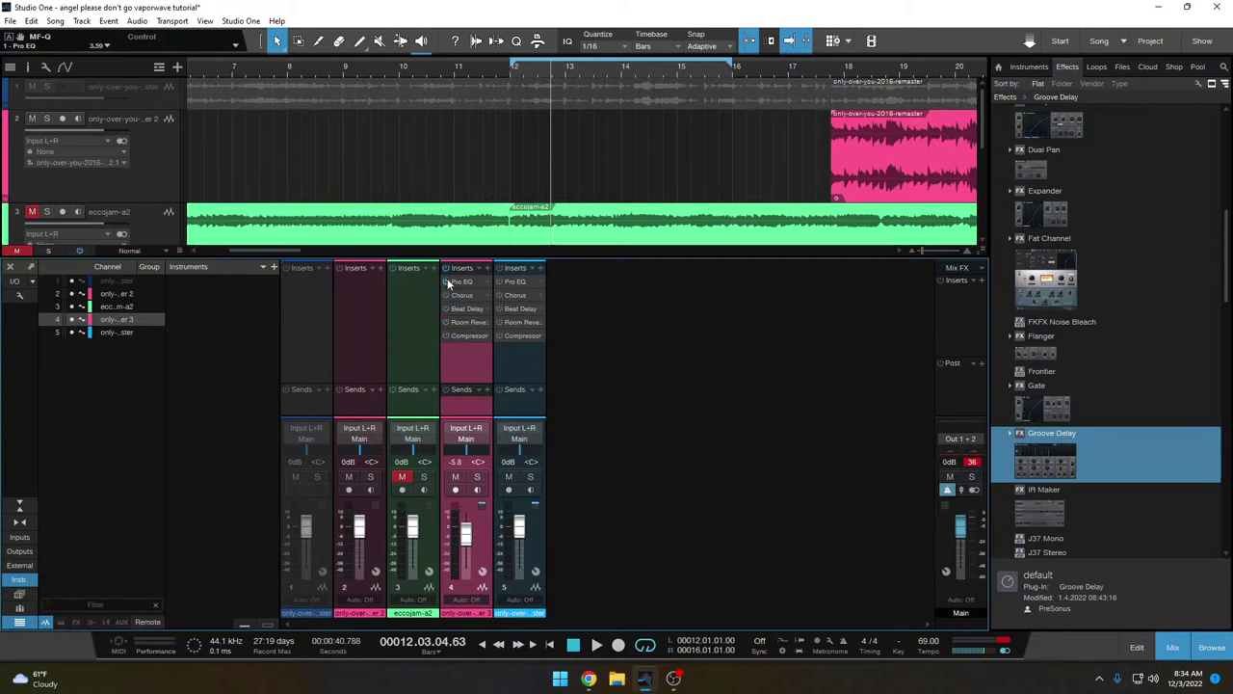
# - Play track 4's equalised loop from bar 12 and stop it near bar 14
pyautogui.scroll(-4, 540, 169)
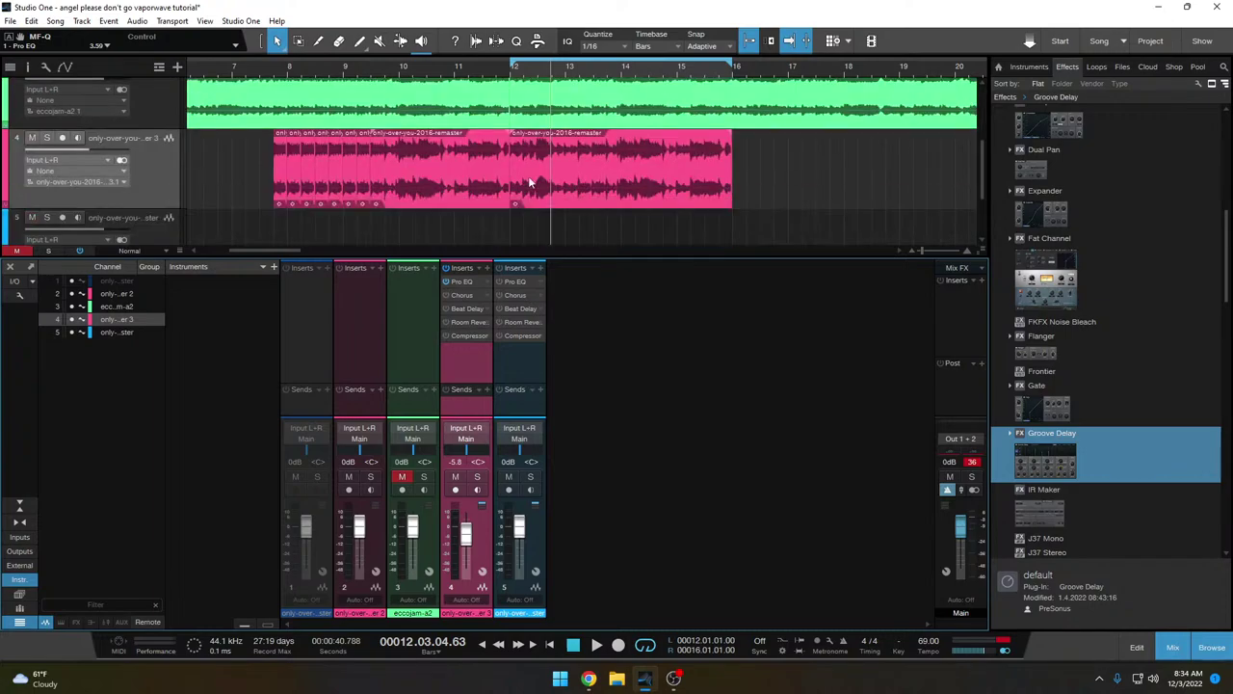
pyautogui.scroll(1, 528, 175)
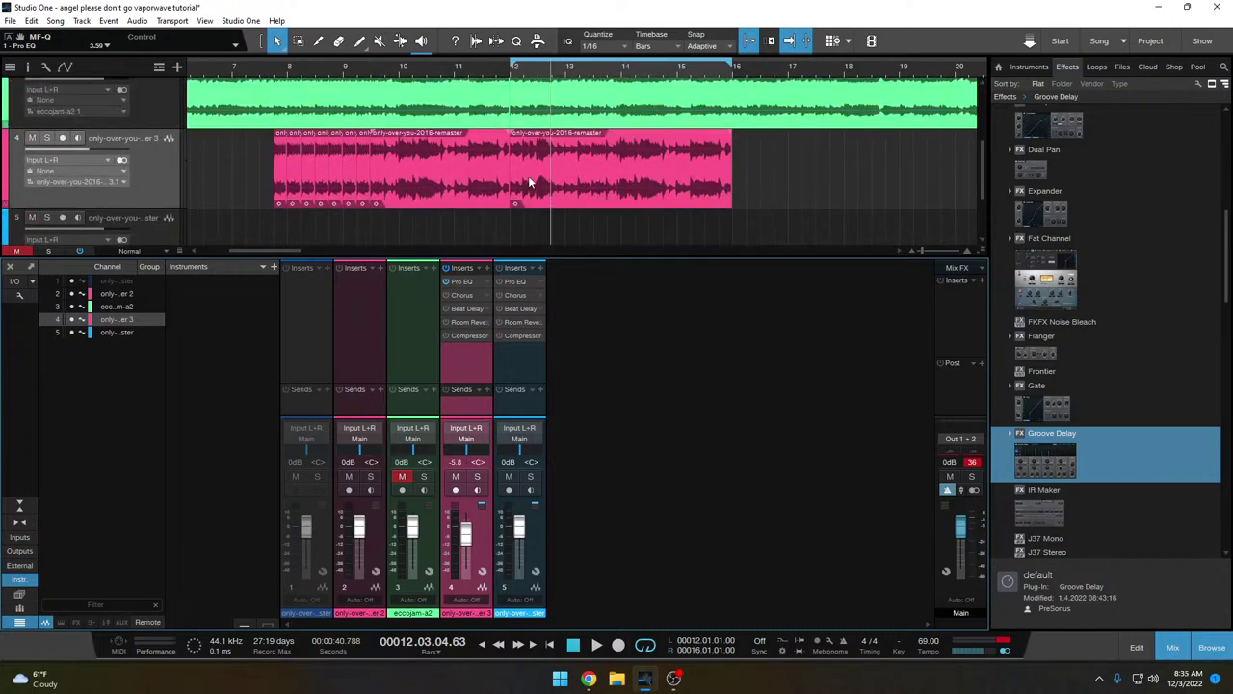
pyautogui.click(515, 77)
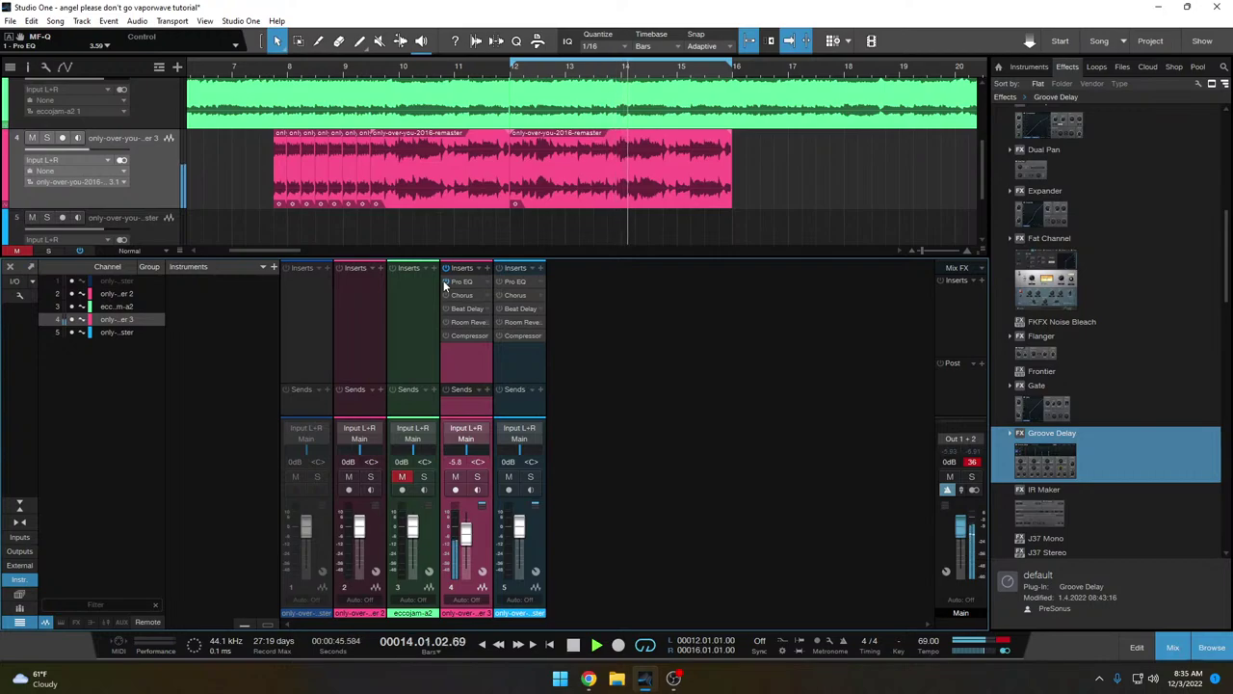
pyautogui.press('space')
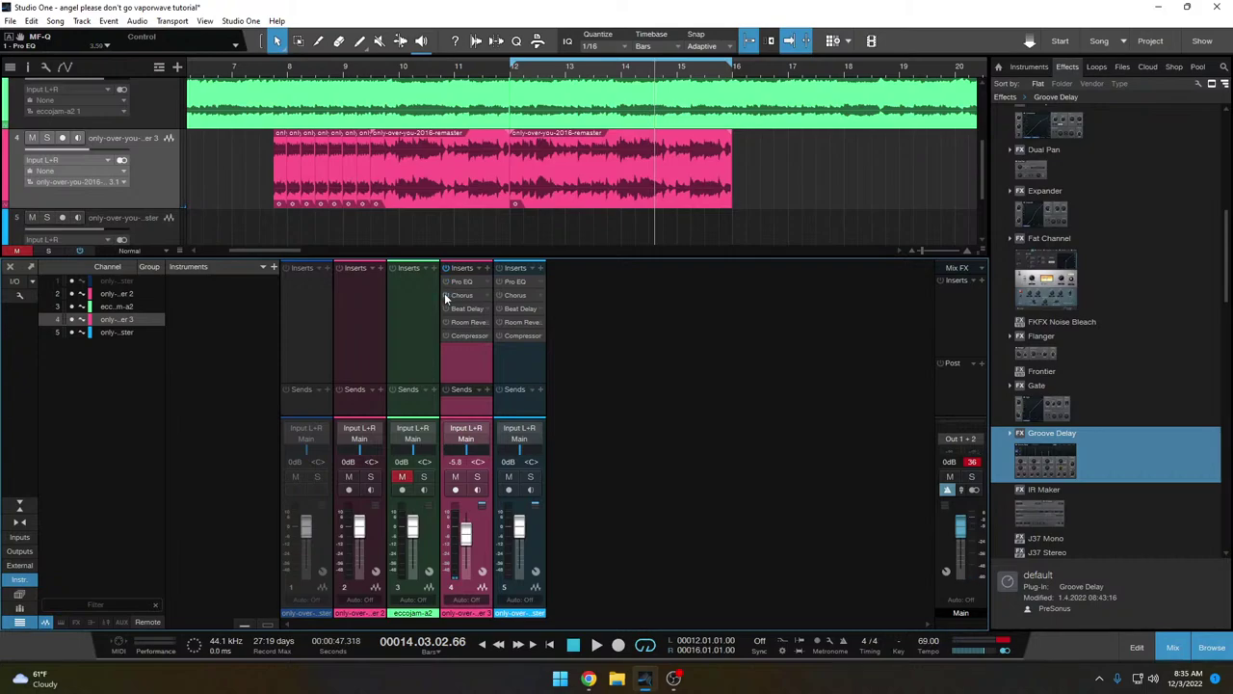
# - Return to bar 12 and open track 4's Chorus editor beside the arrangement
pyautogui.click(514, 73)
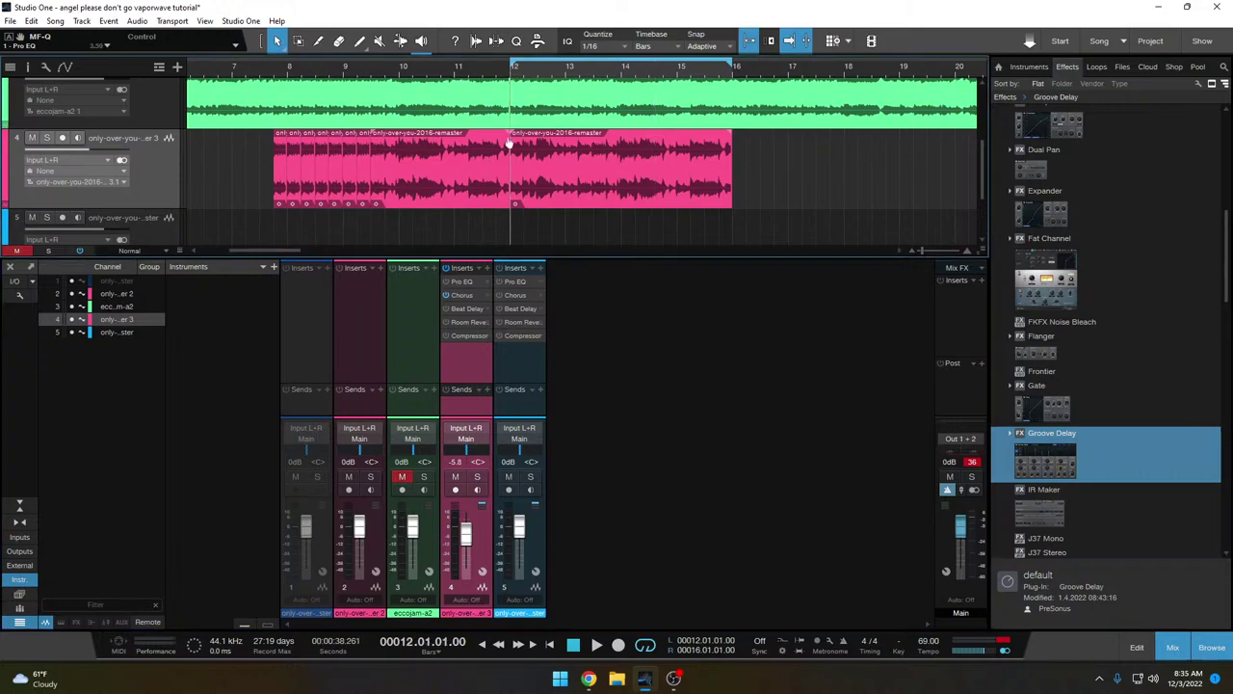
pyautogui.click(463, 296)
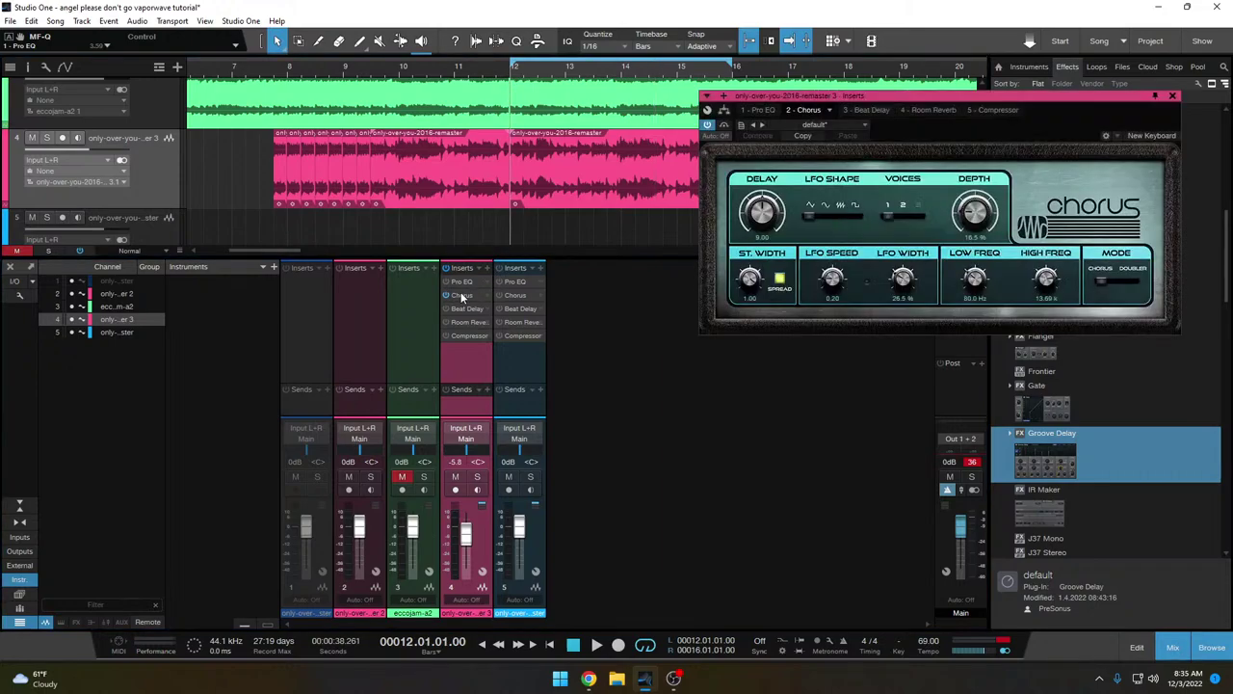
pyautogui.moveTo(930, 96); pyautogui.dragTo(720, 279)
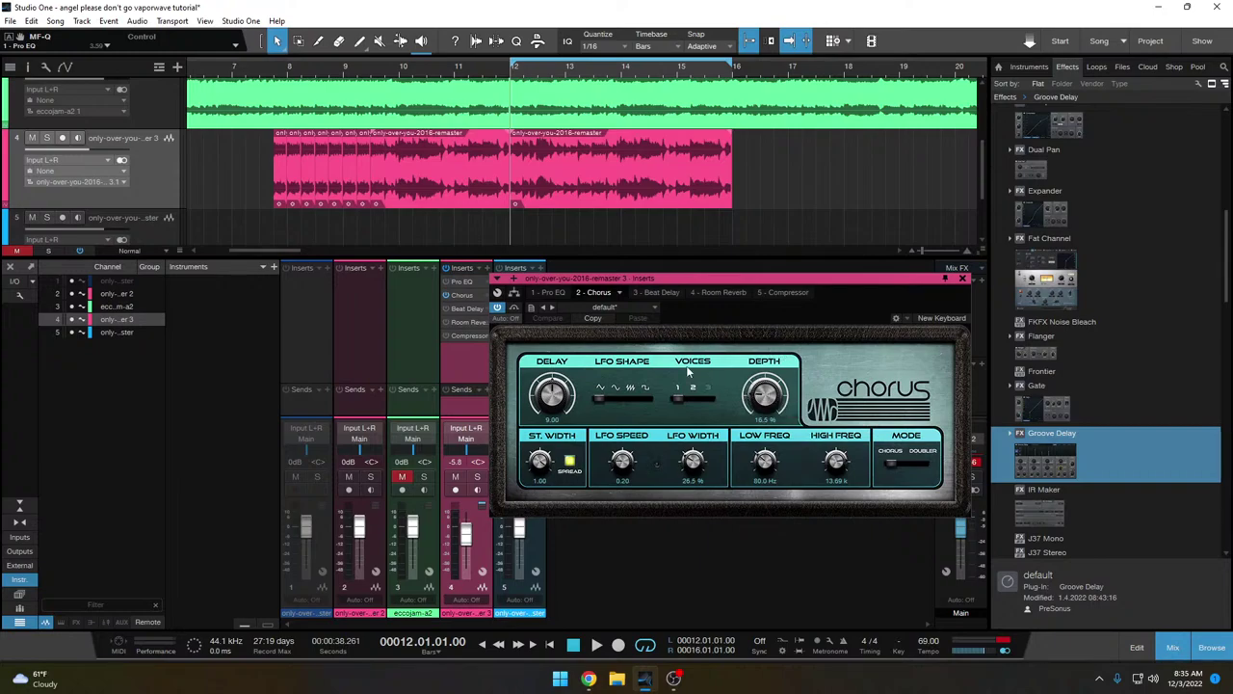
# - Compare the loop with the Chorus bypassed and enabled, replaying from bar 12
pyautogui.click(446, 291)
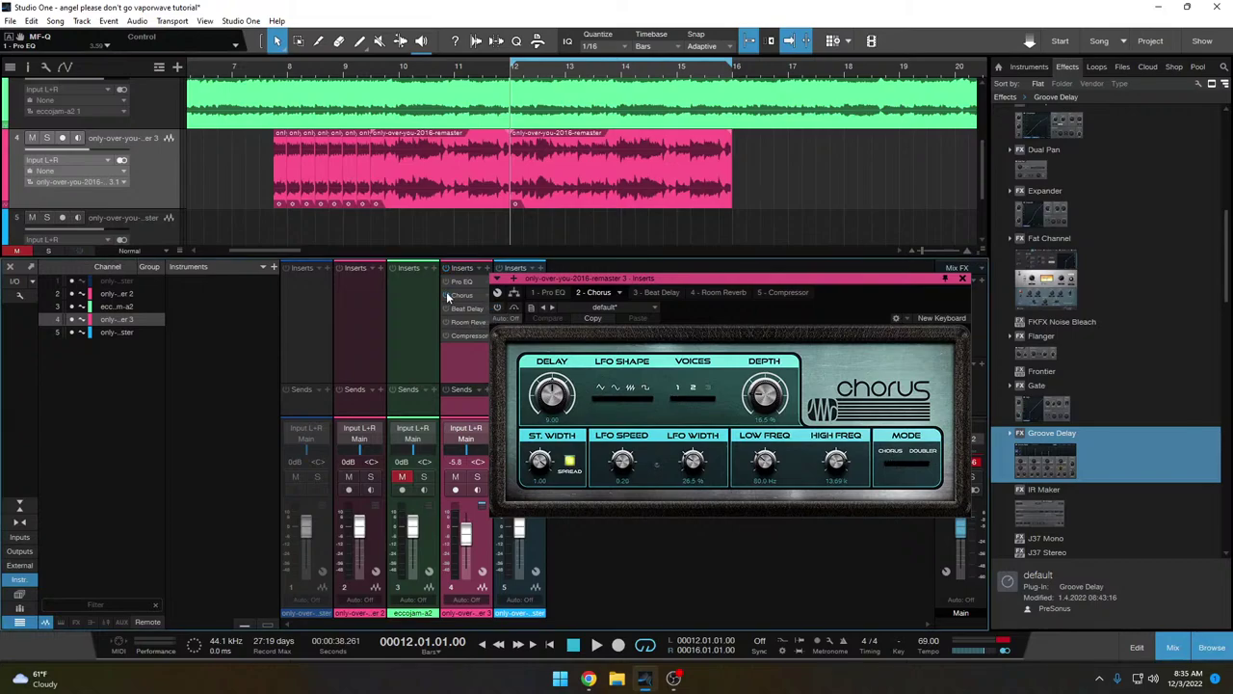
pyautogui.press('space')
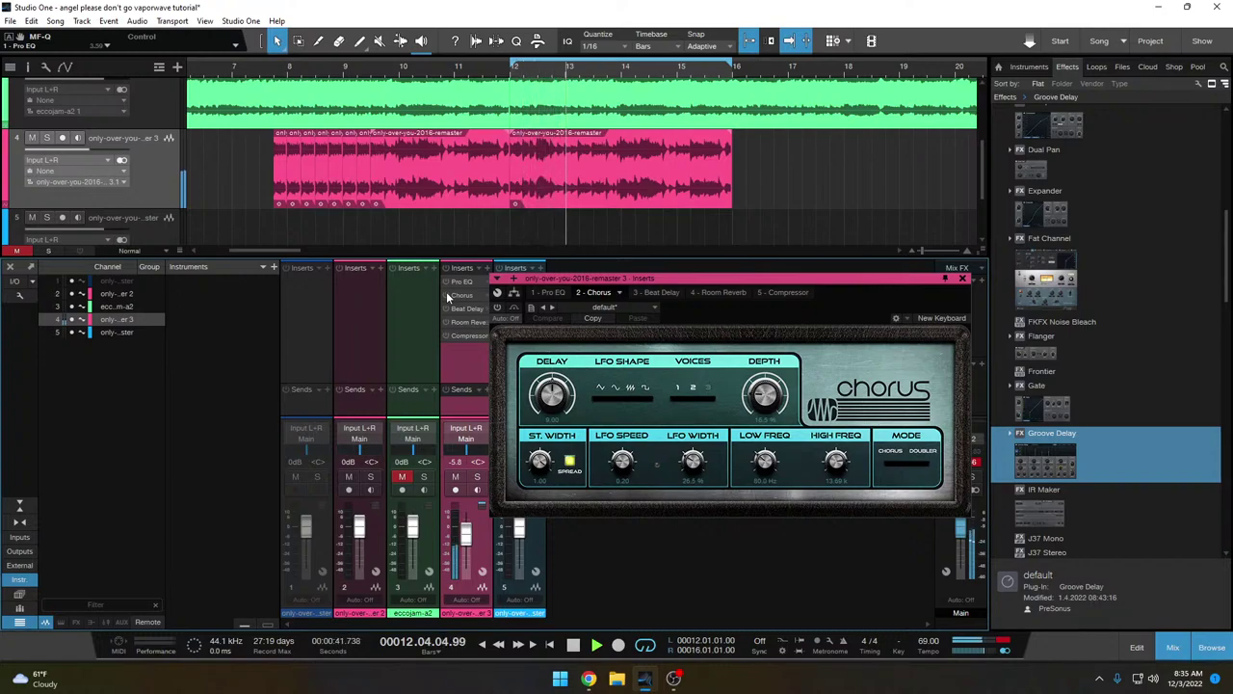
pyautogui.click(446, 291)
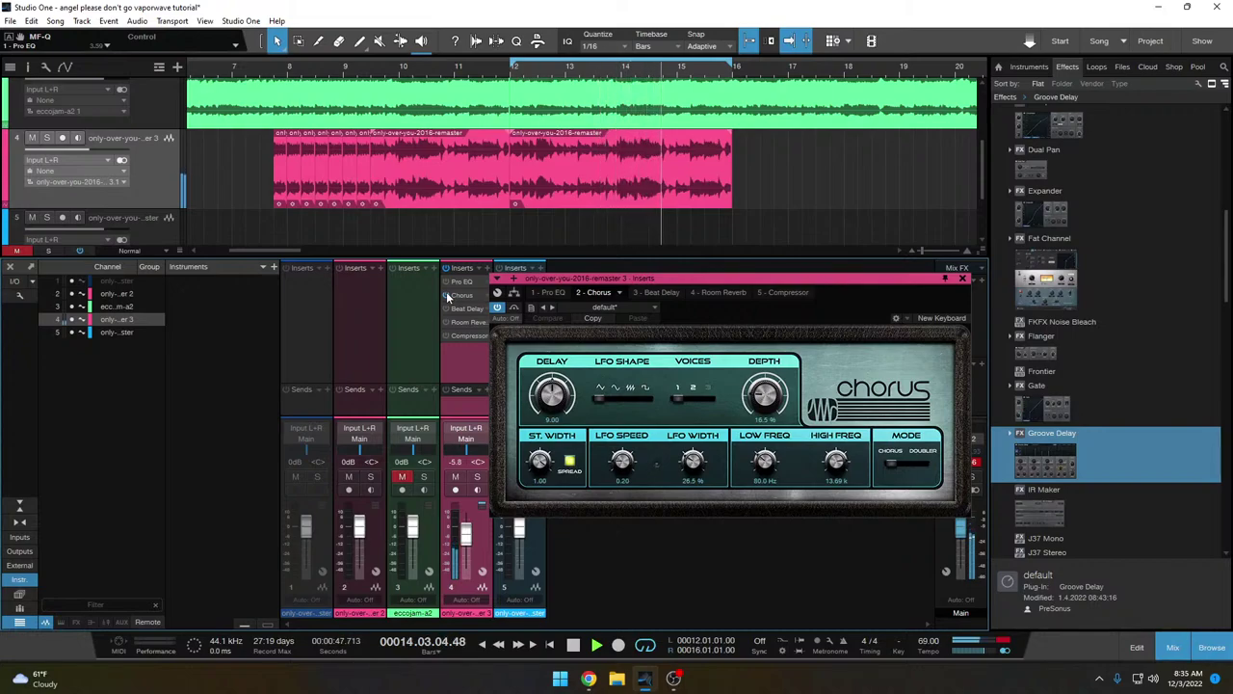
pyautogui.press('space')
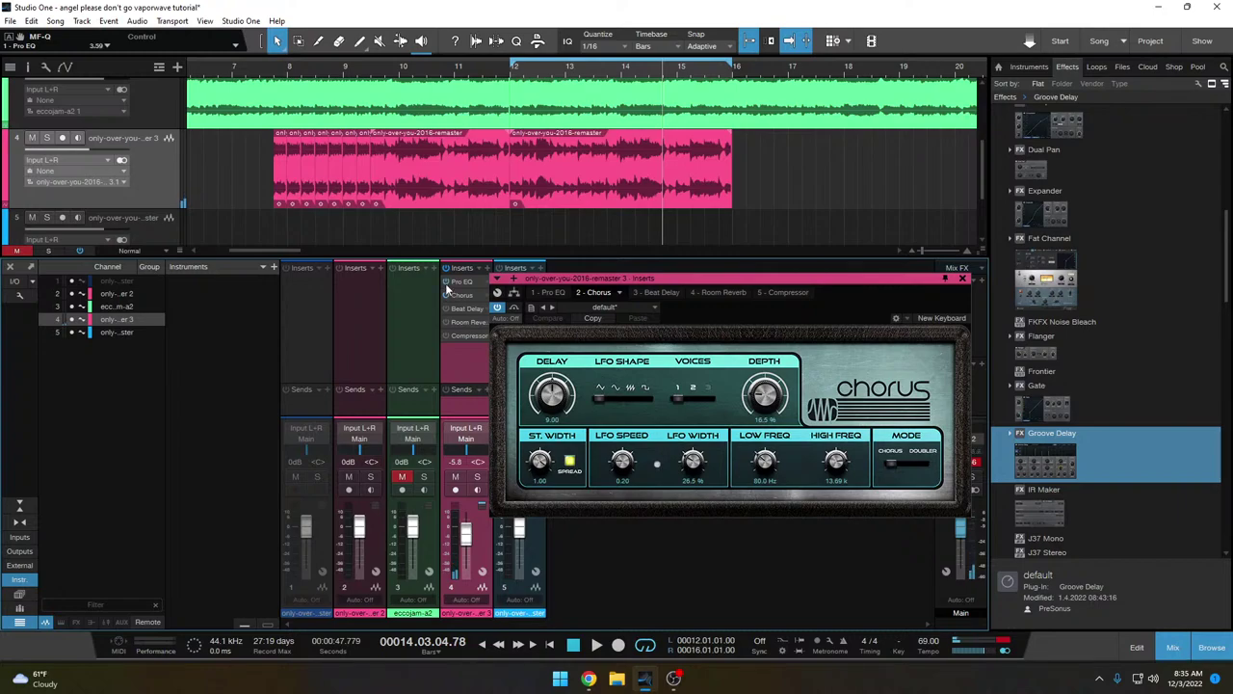
pyautogui.click(501, 73)
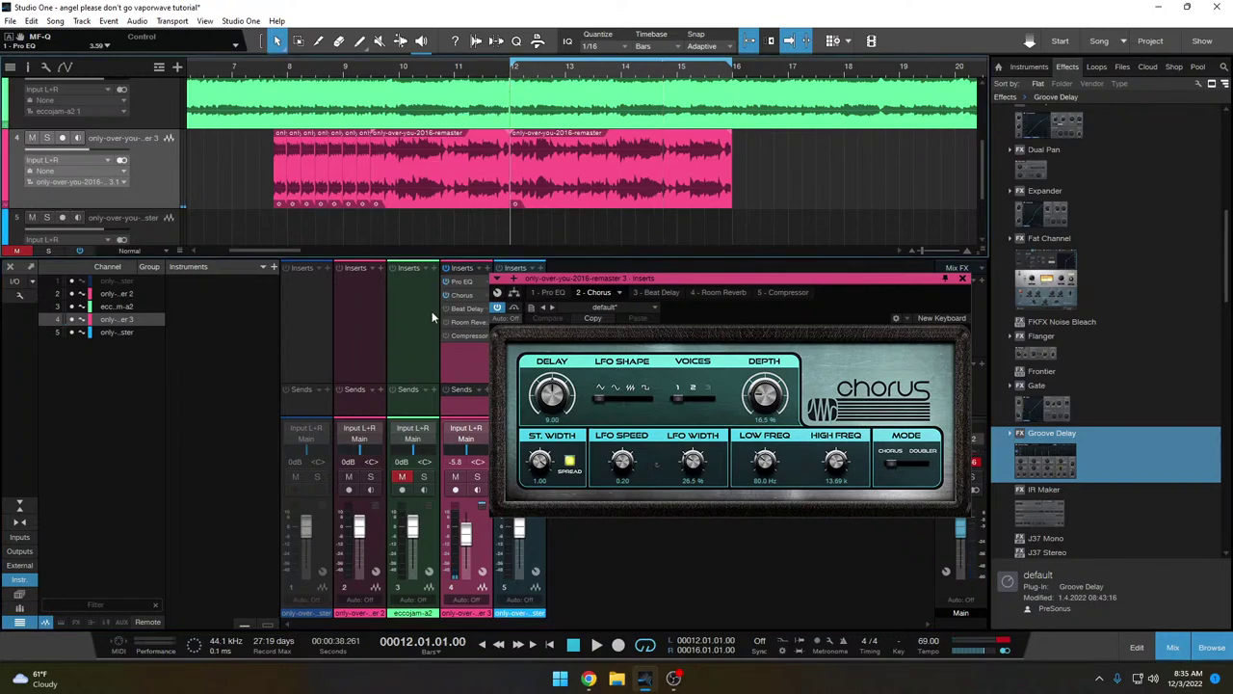
pyautogui.press('space')
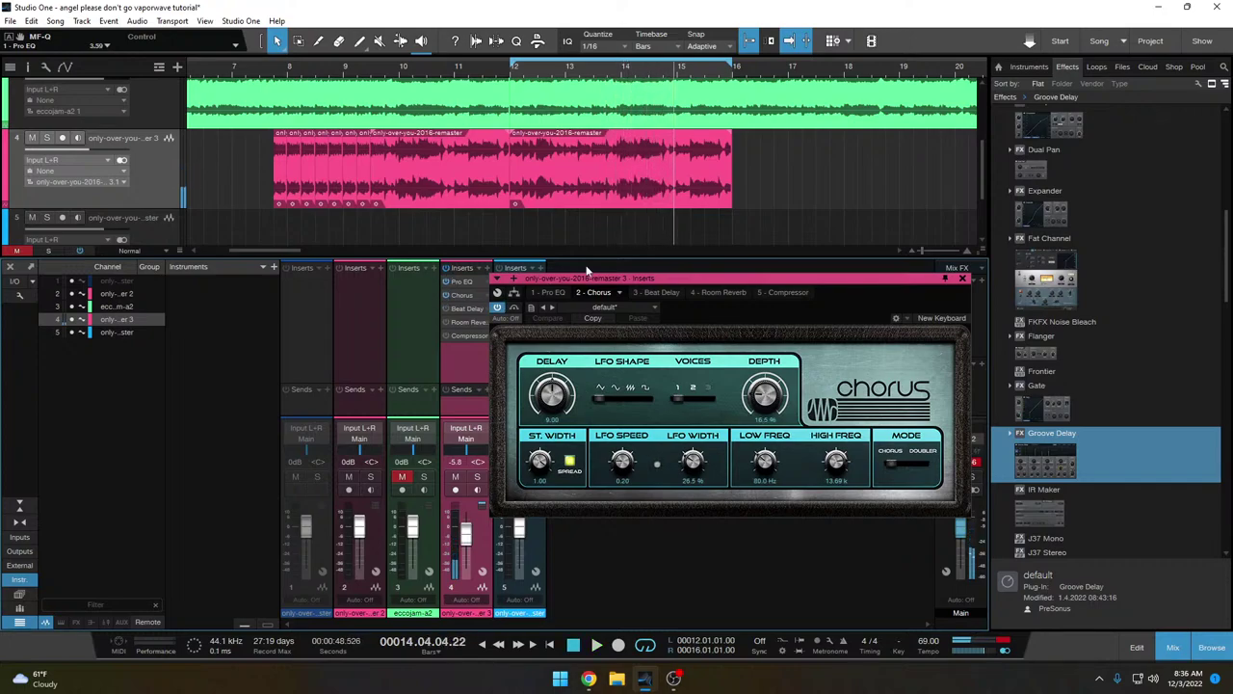
# - Close the Chorus settings, re-enable the Chorus, and switch on track 4's Beat Delay
pyautogui.click(962, 278)
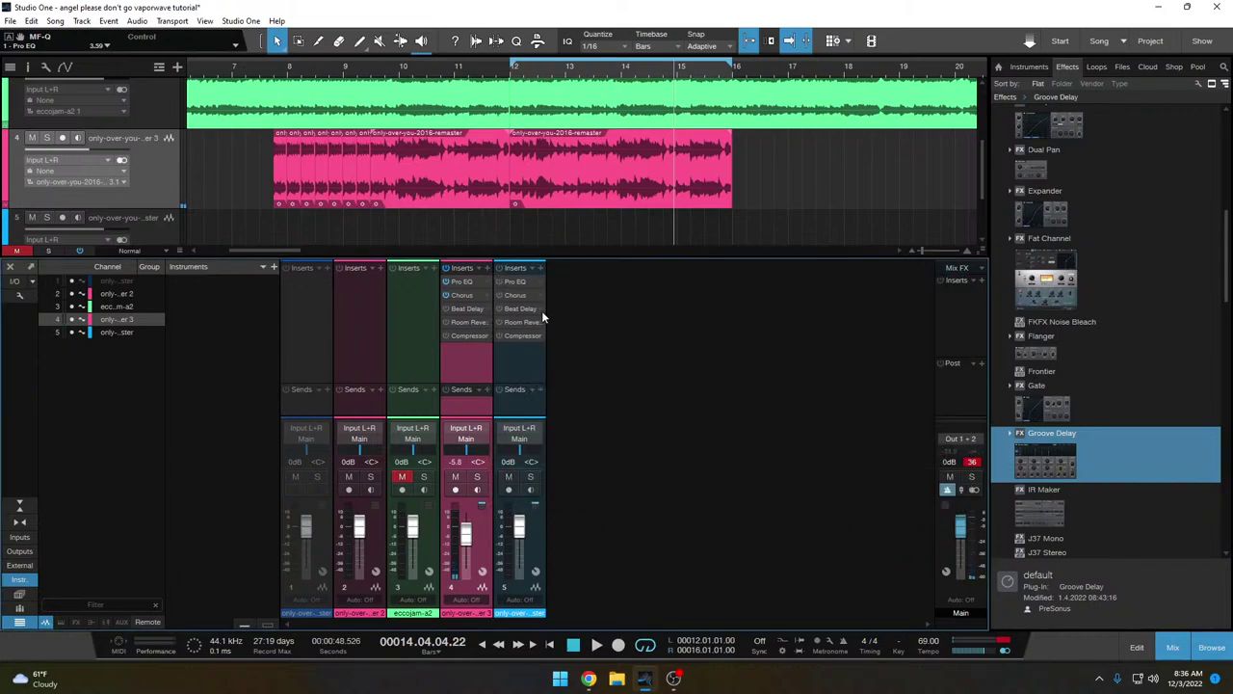
pyautogui.click(446, 294)
pyautogui.click(463, 309)
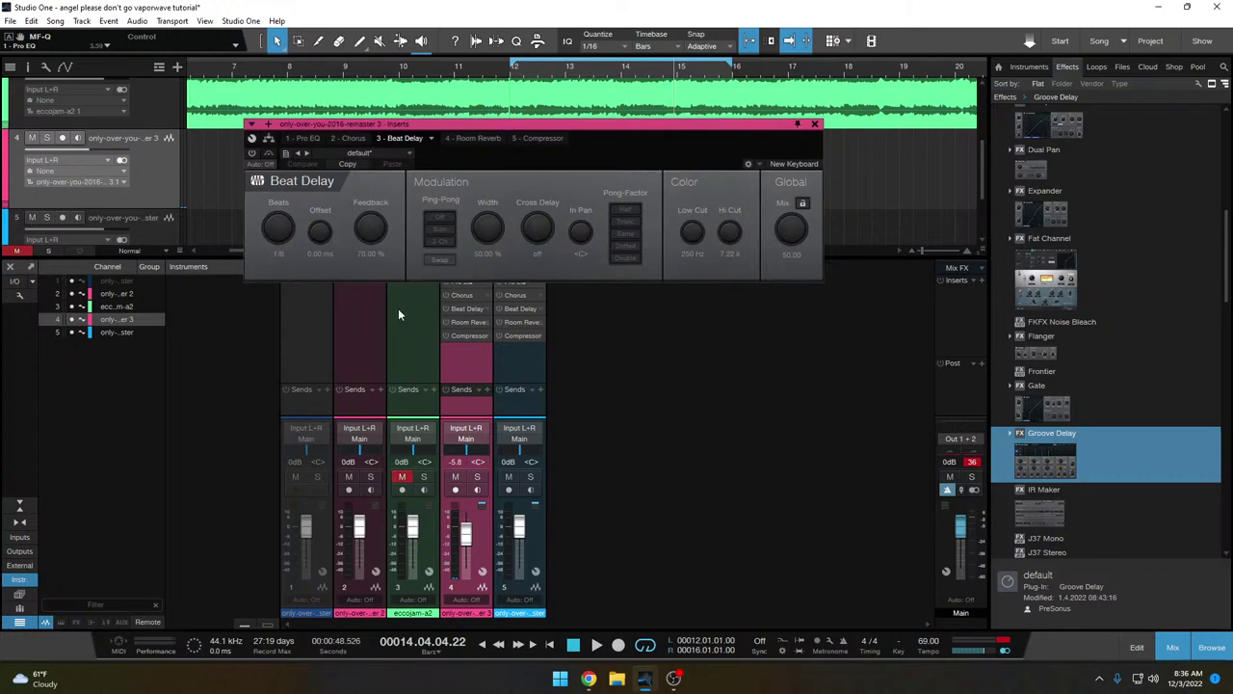
pyautogui.click(445, 307)
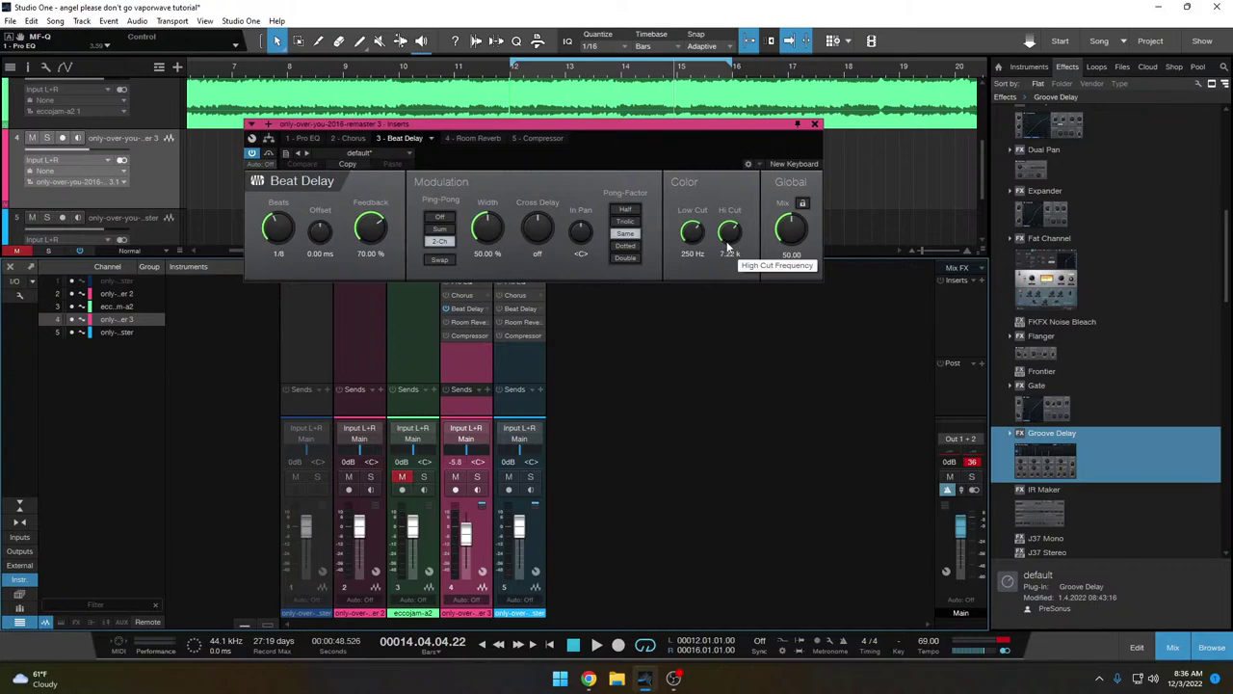
# - Close the Beat Delay window and audition the delayed loop twice from bar 12
pyautogui.click(815, 125)
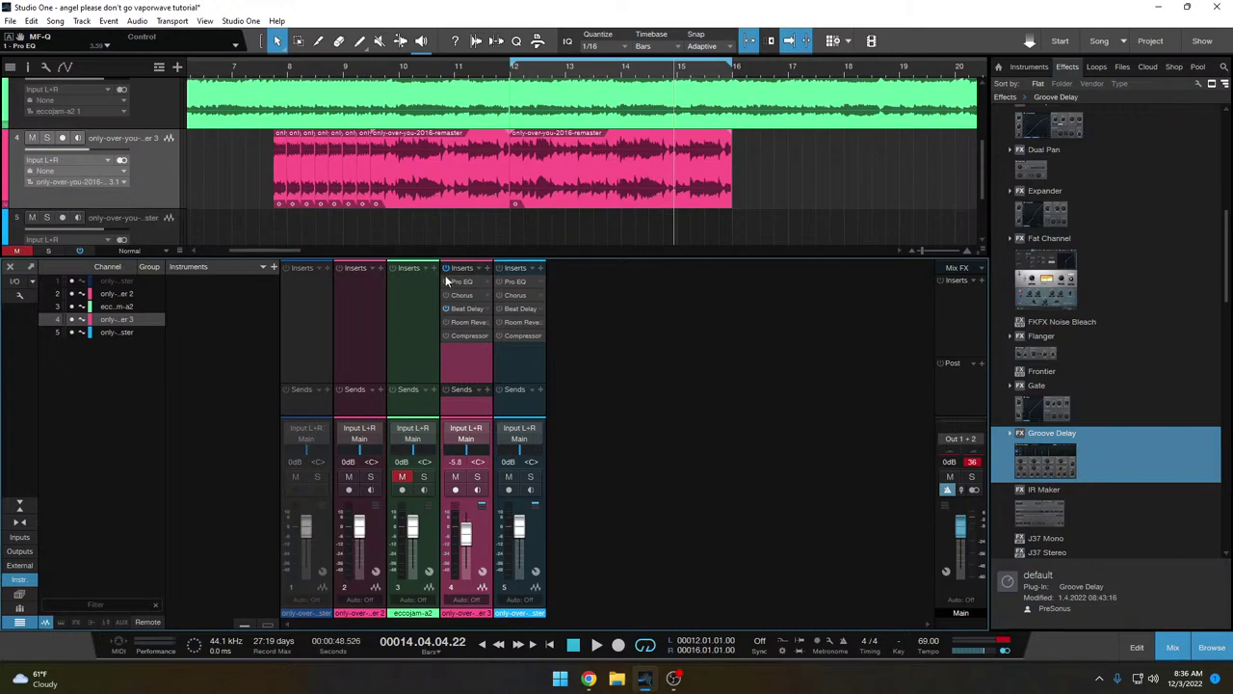
pyautogui.click(511, 82)
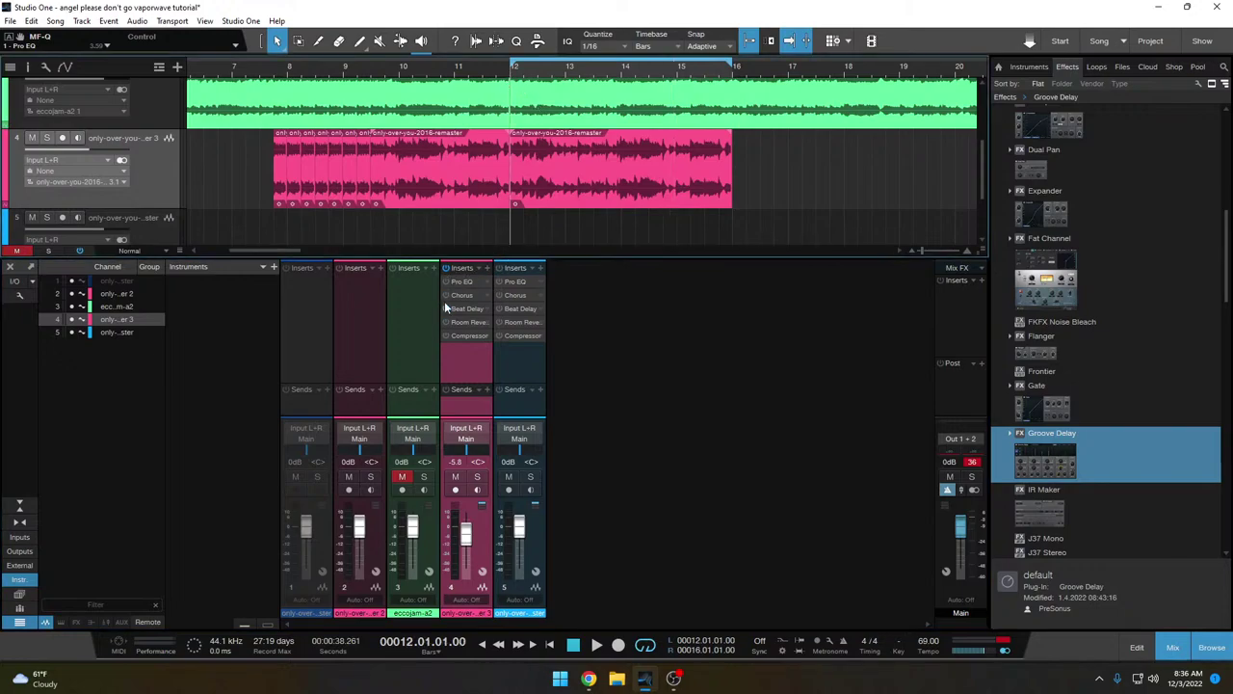
pyautogui.press('space')
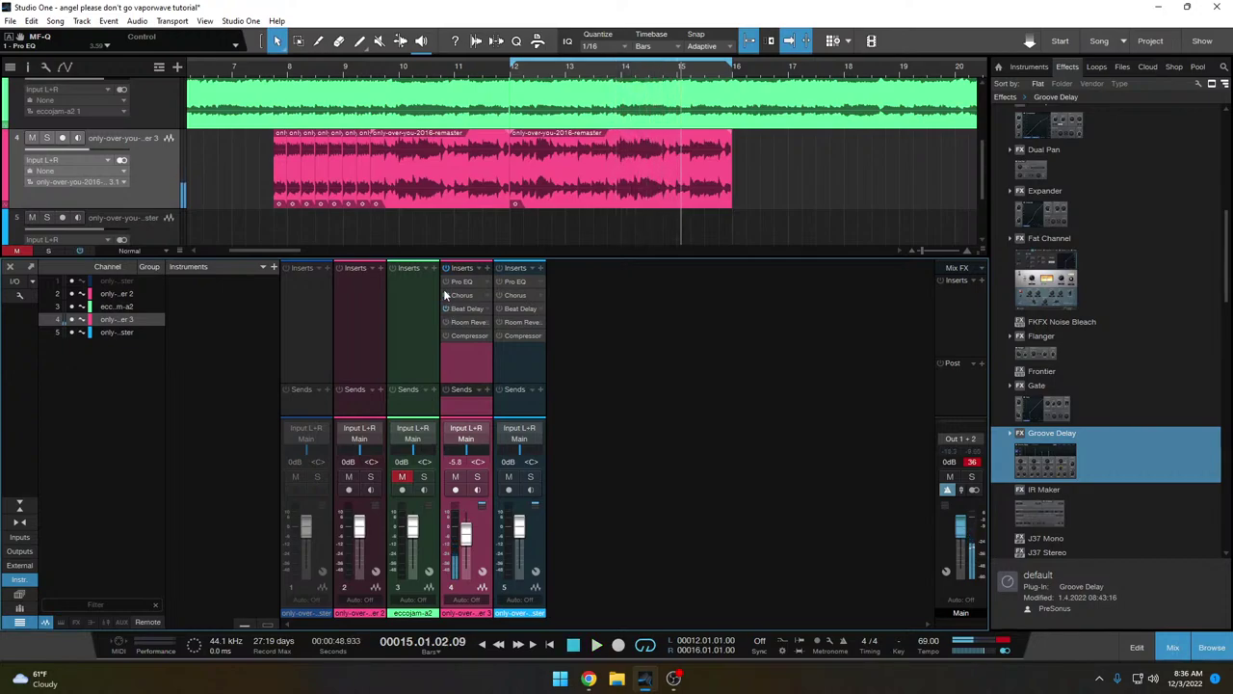
pyautogui.click(513, 80)
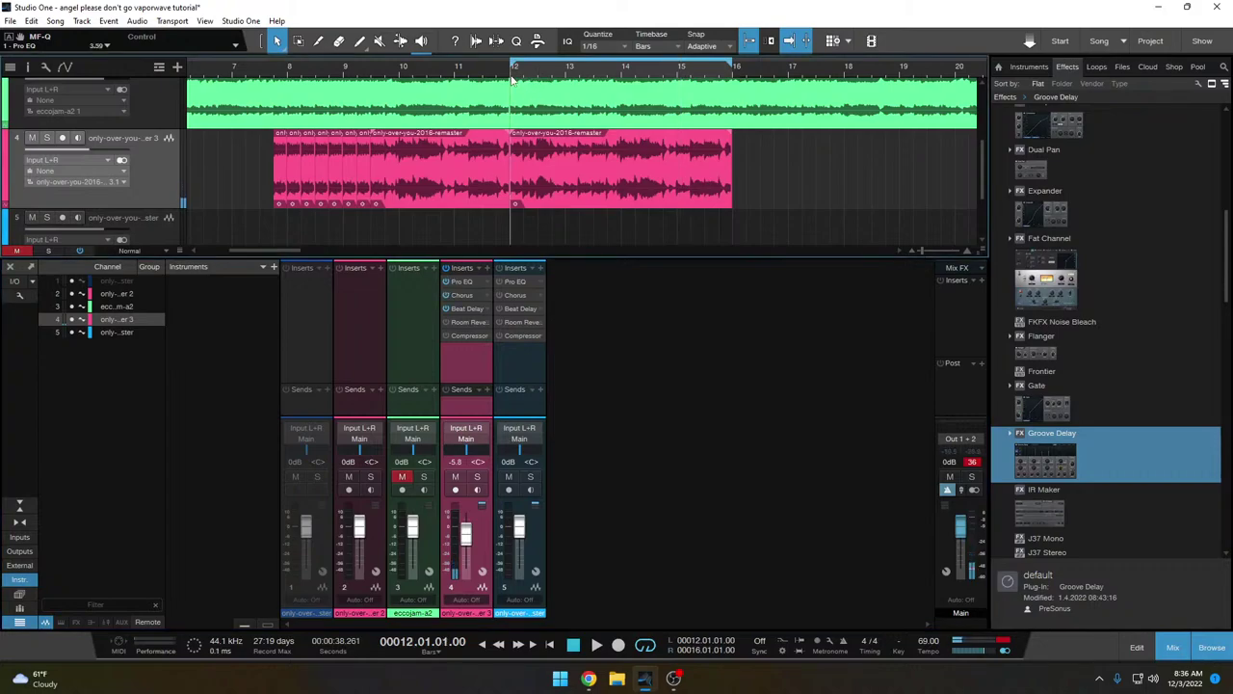
pyautogui.press('space')
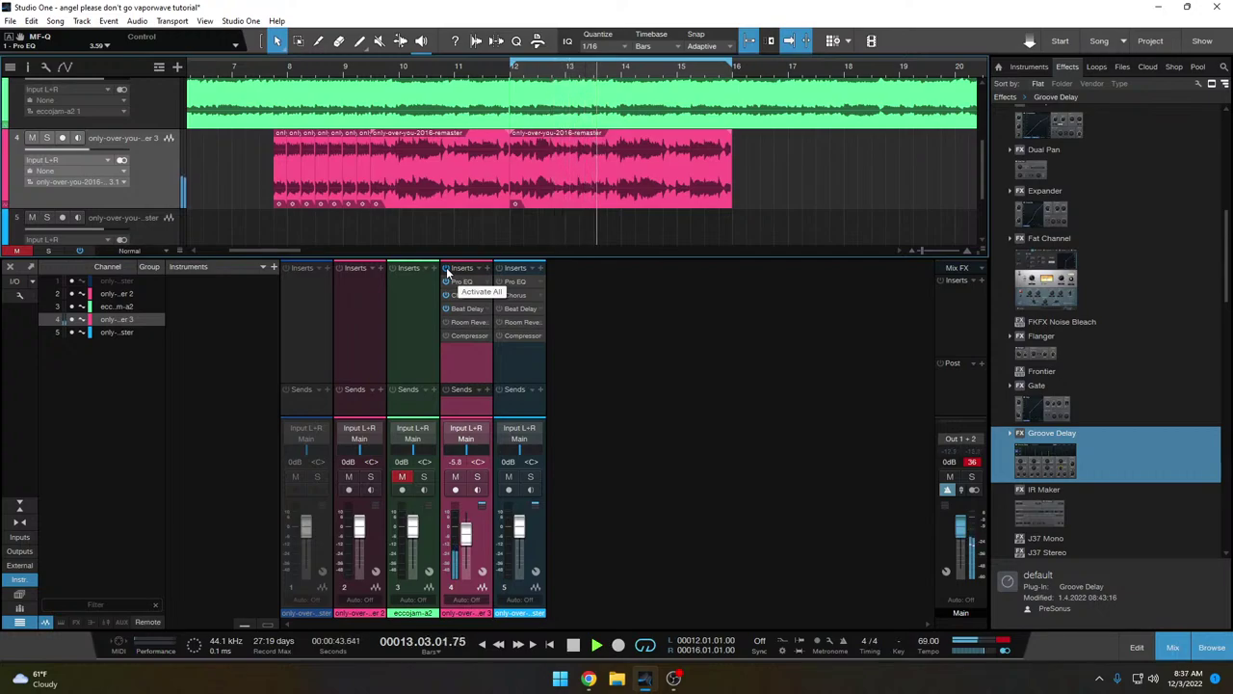
# - Check track 4's Room Reverb (Arena preset, 20% mix), toggle the insert bypass, and stop at bar 12
pyautogui.click(467, 322)
pyautogui.click(714, 254)
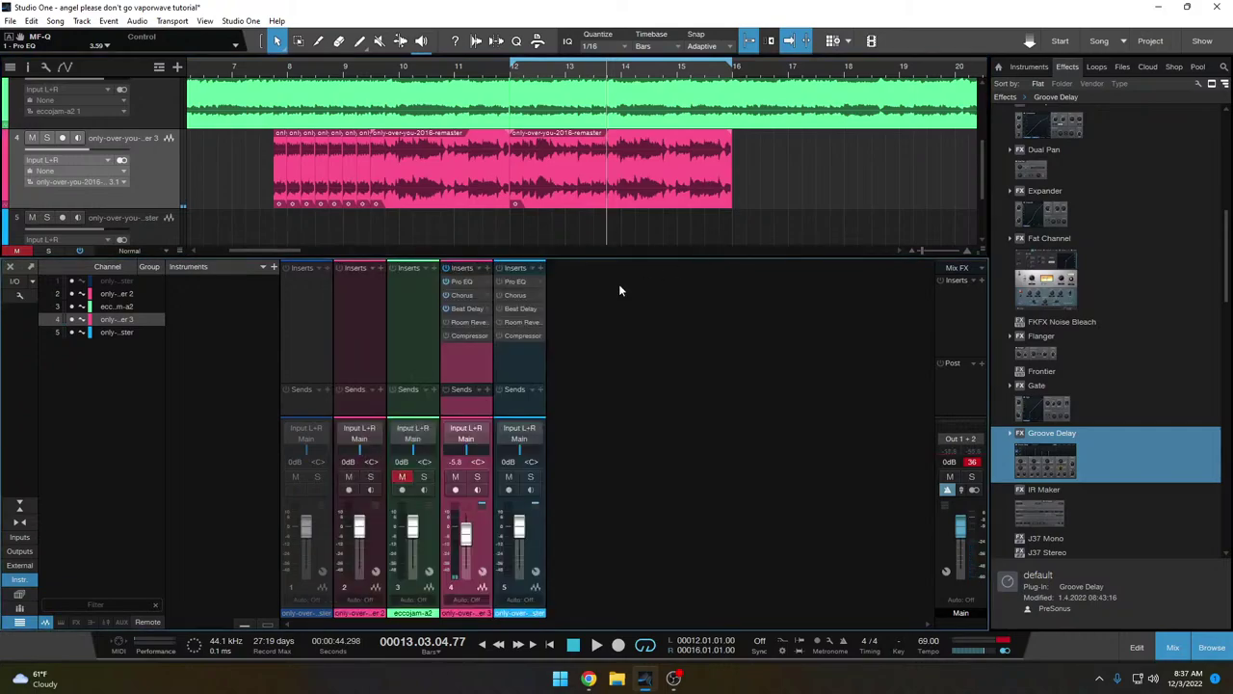
pyautogui.click(449, 269)
pyautogui.click(467, 322)
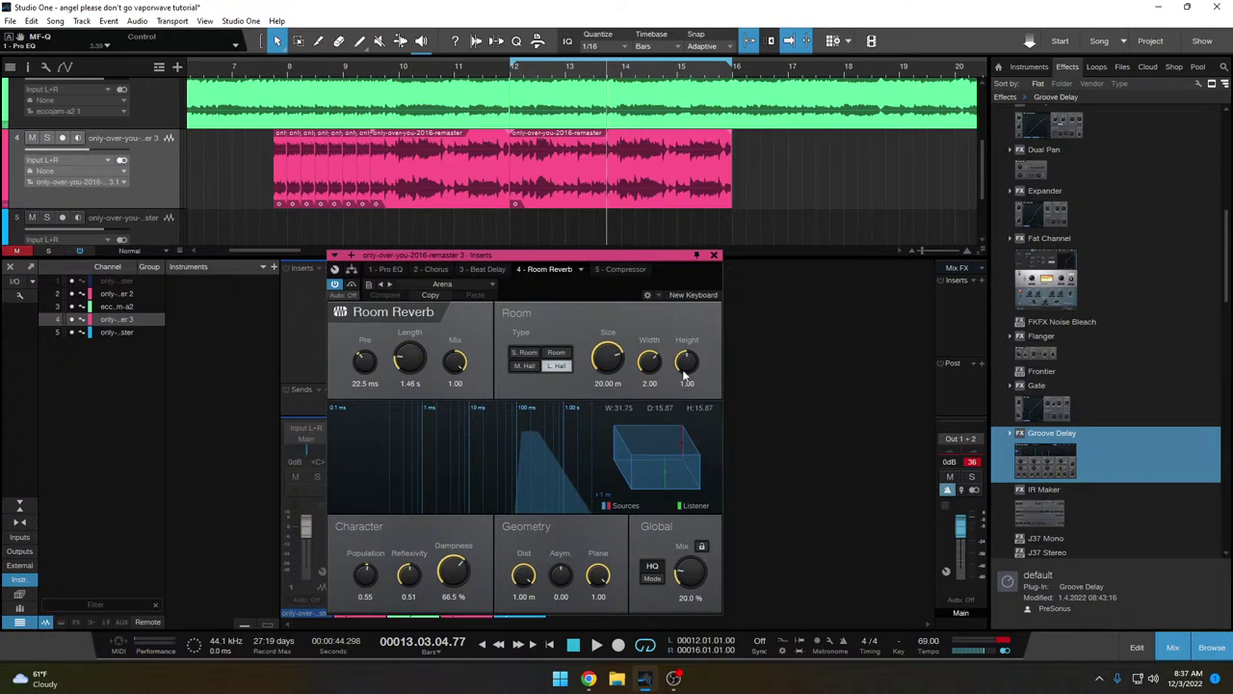
pyautogui.click(713, 256)
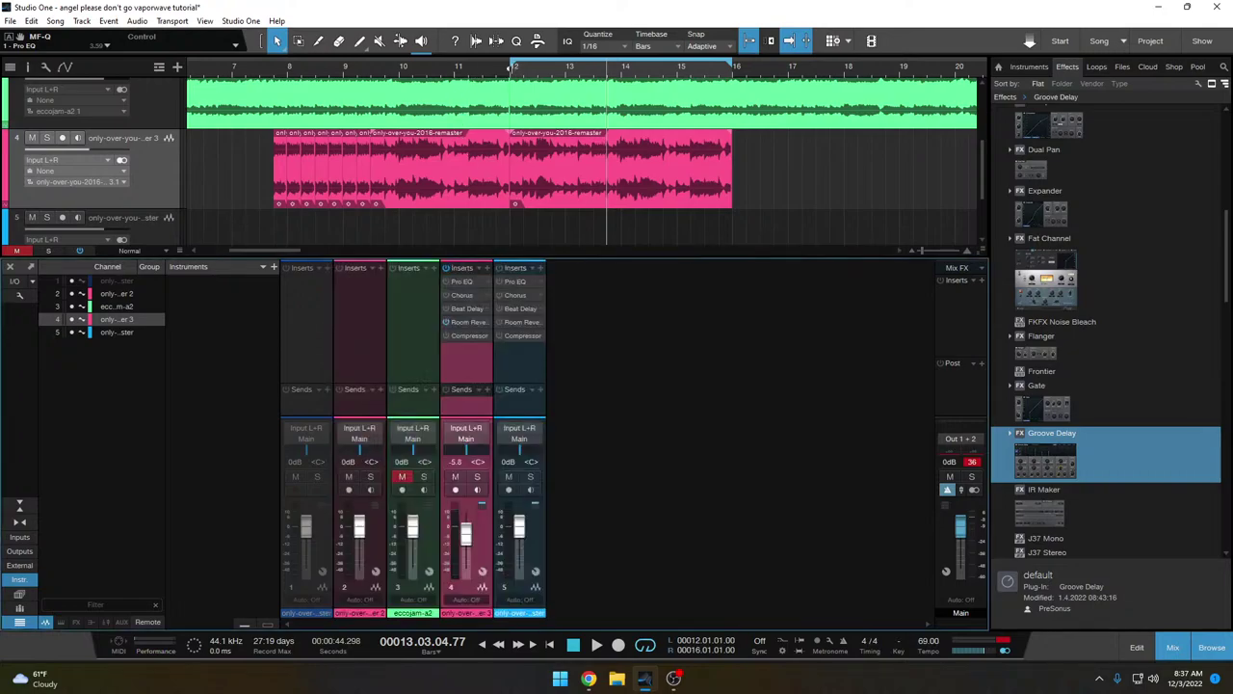
pyautogui.press('space')
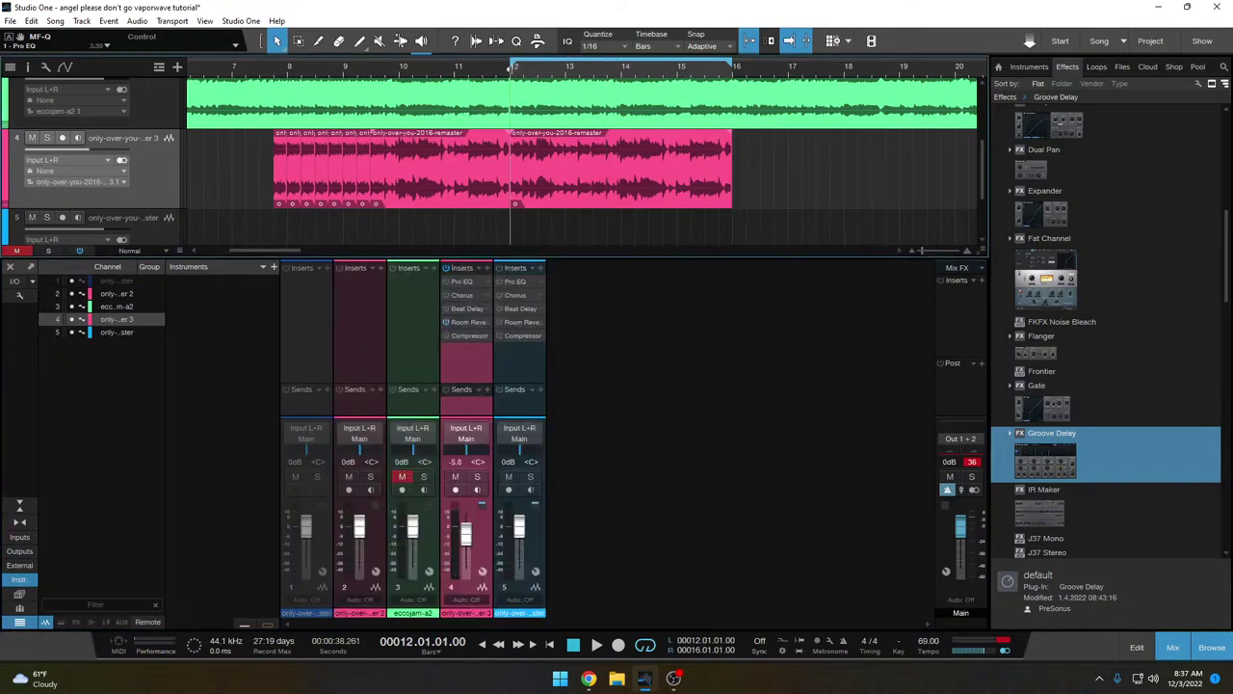
# - Play the pink loop with the Room Reverb bypassed, then switch the reverb back on
pyautogui.click(447, 322)
pyautogui.press('space')
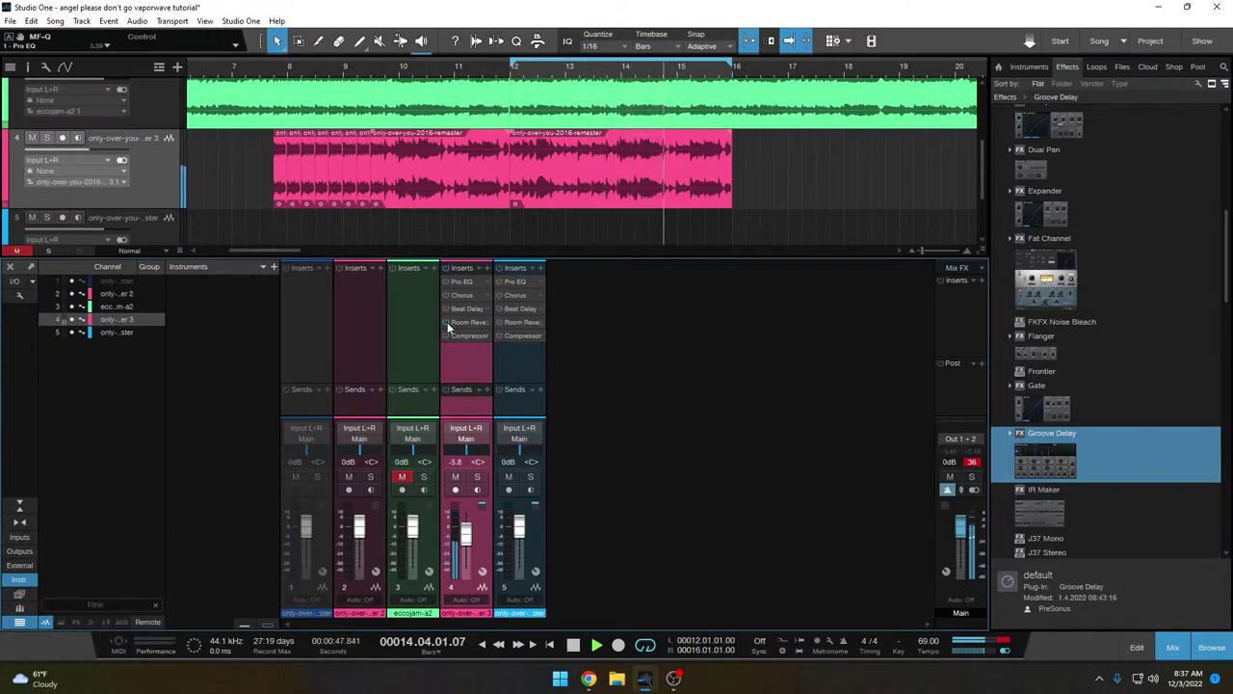
pyautogui.click(446, 322)
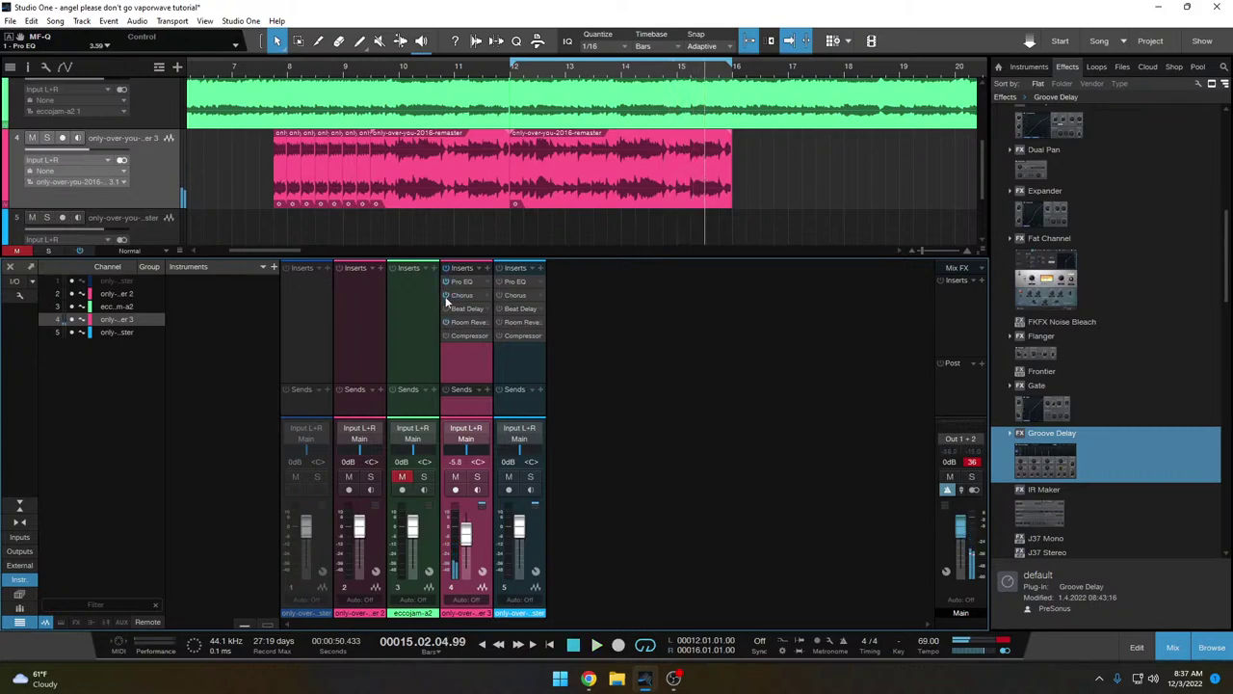
# - Restart from bar 12 and compare the pink track's whole effects chain on and off, leaving it bypassed
pyautogui.click(514, 82)
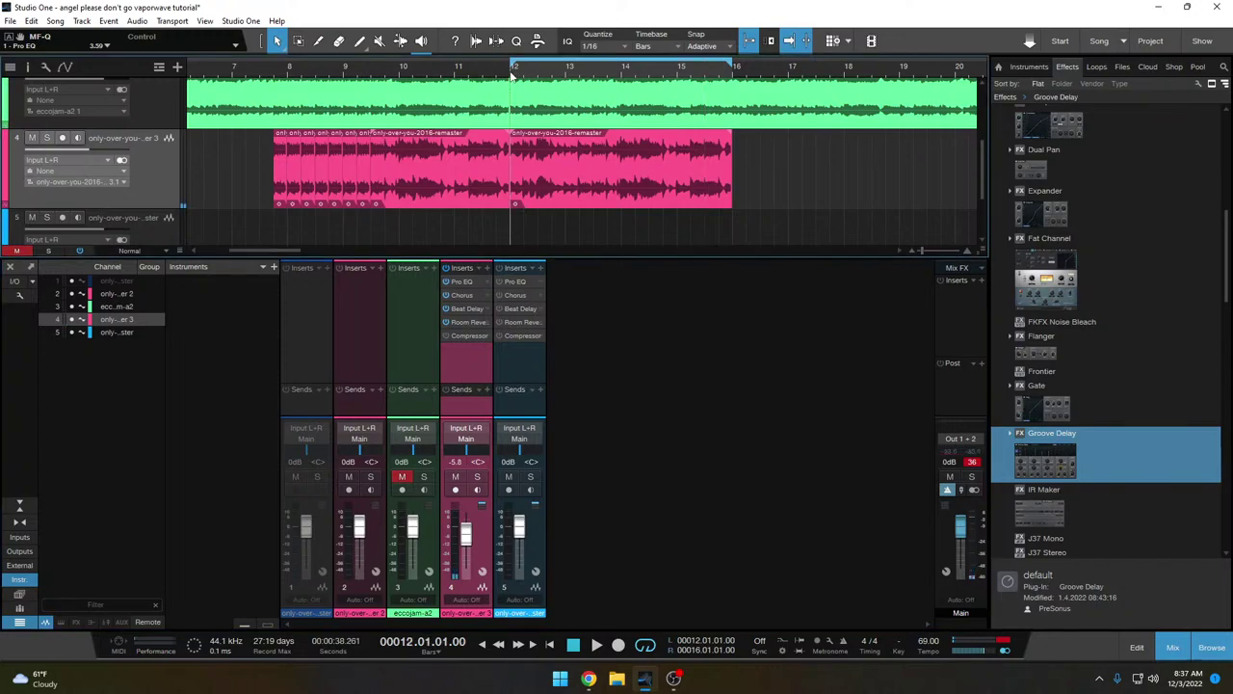
pyautogui.click(446, 275)
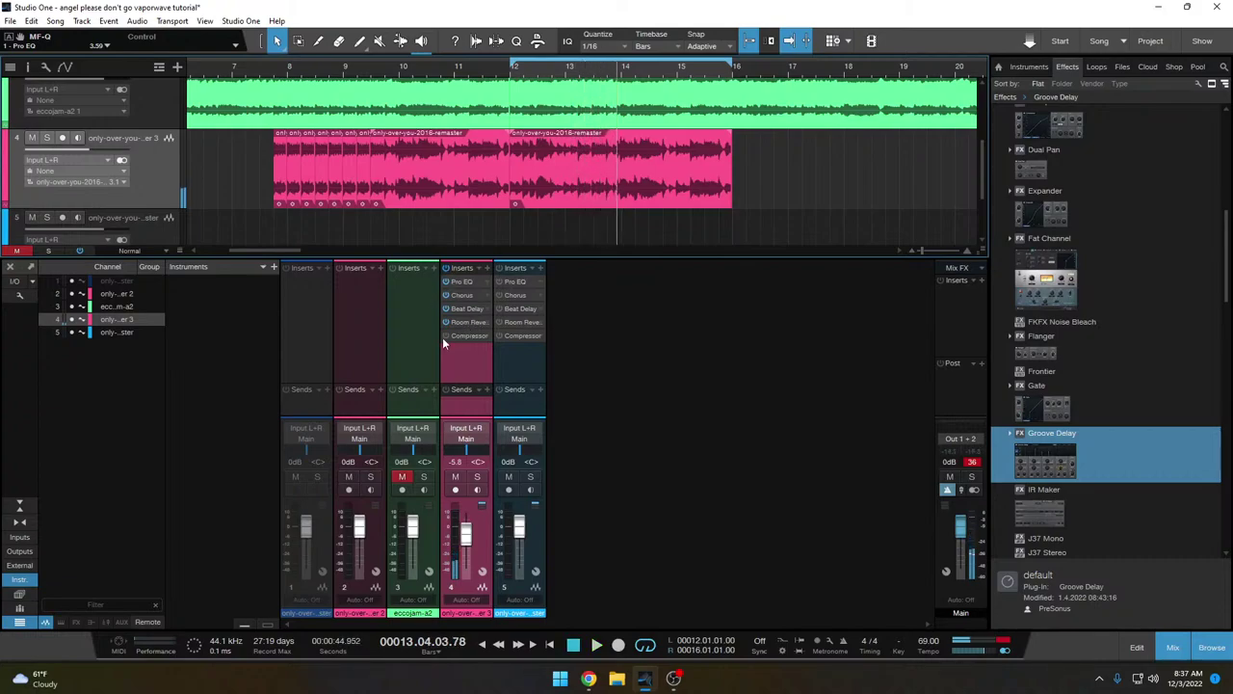
pyautogui.click(448, 272)
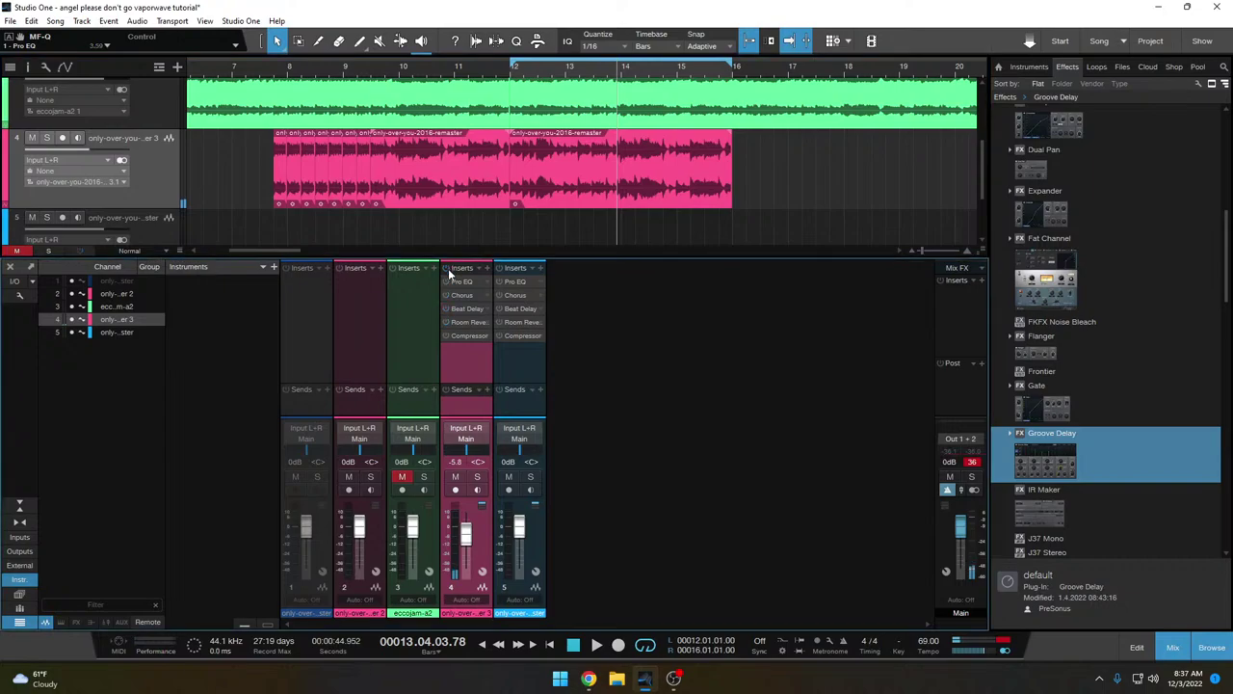
# - Enable the Compressor (−20.32 dB threshold, 7.8:1 ratio, 12.96 dB makeup) and A/B it from bar 12
pyautogui.click(468, 334)
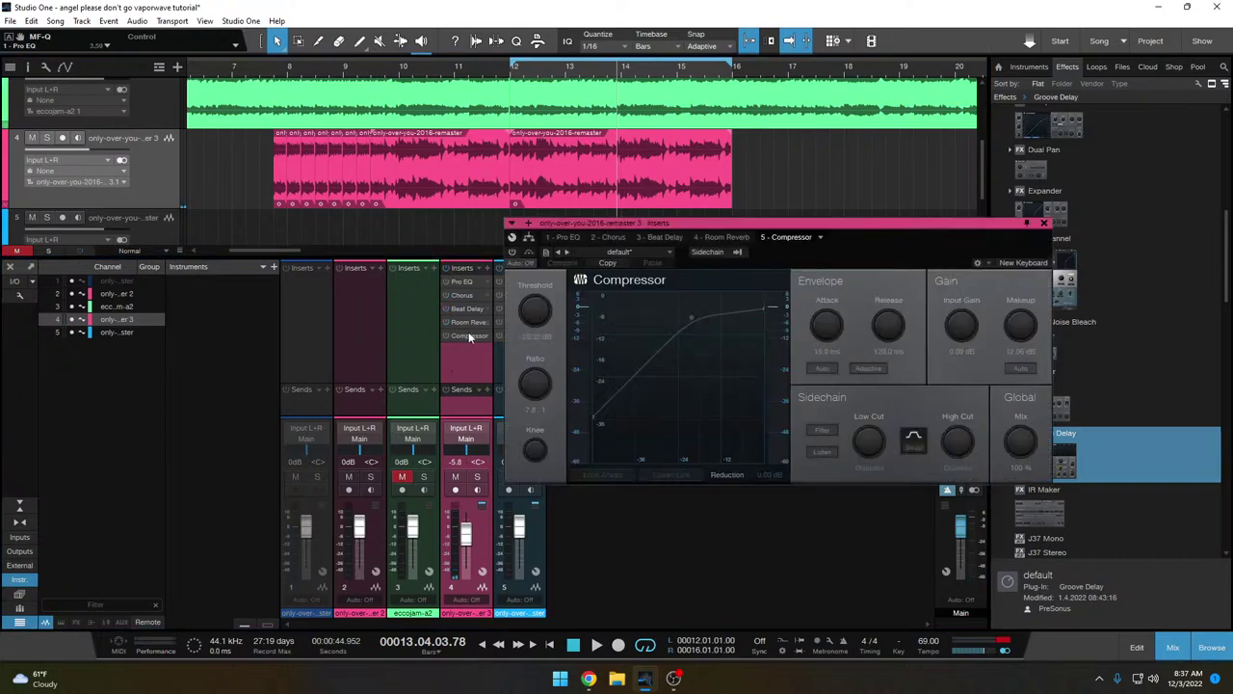
pyautogui.click(445, 336)
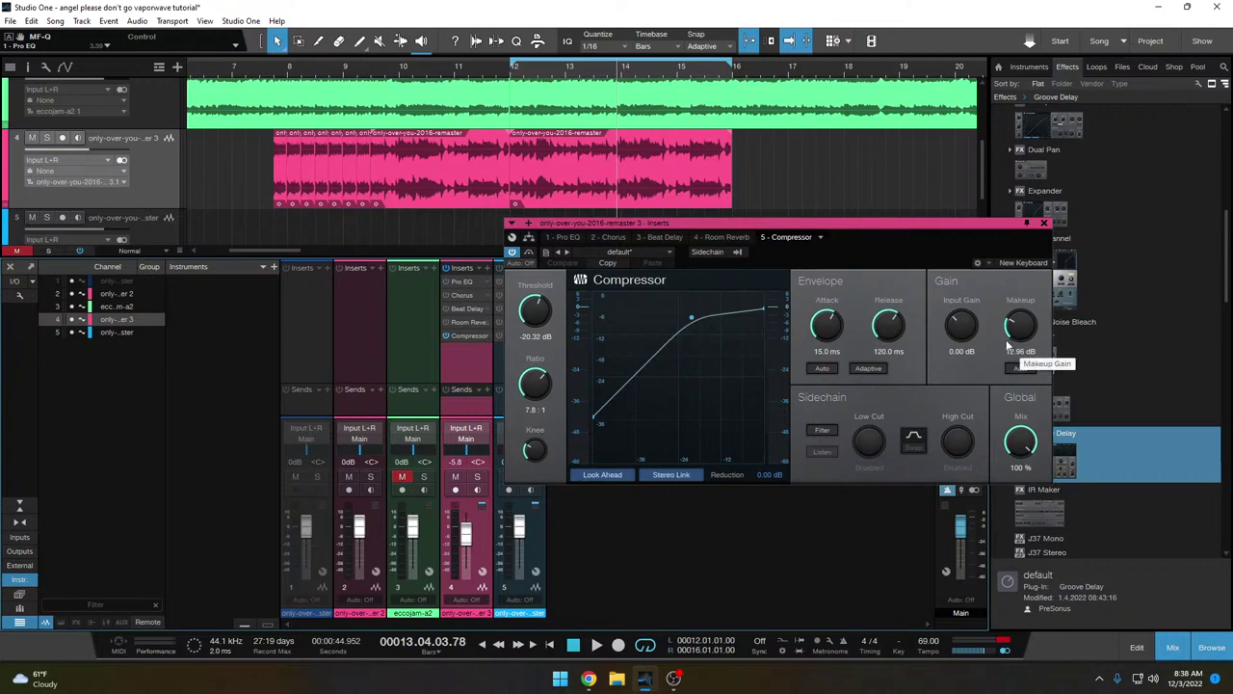
pyautogui.click(507, 73)
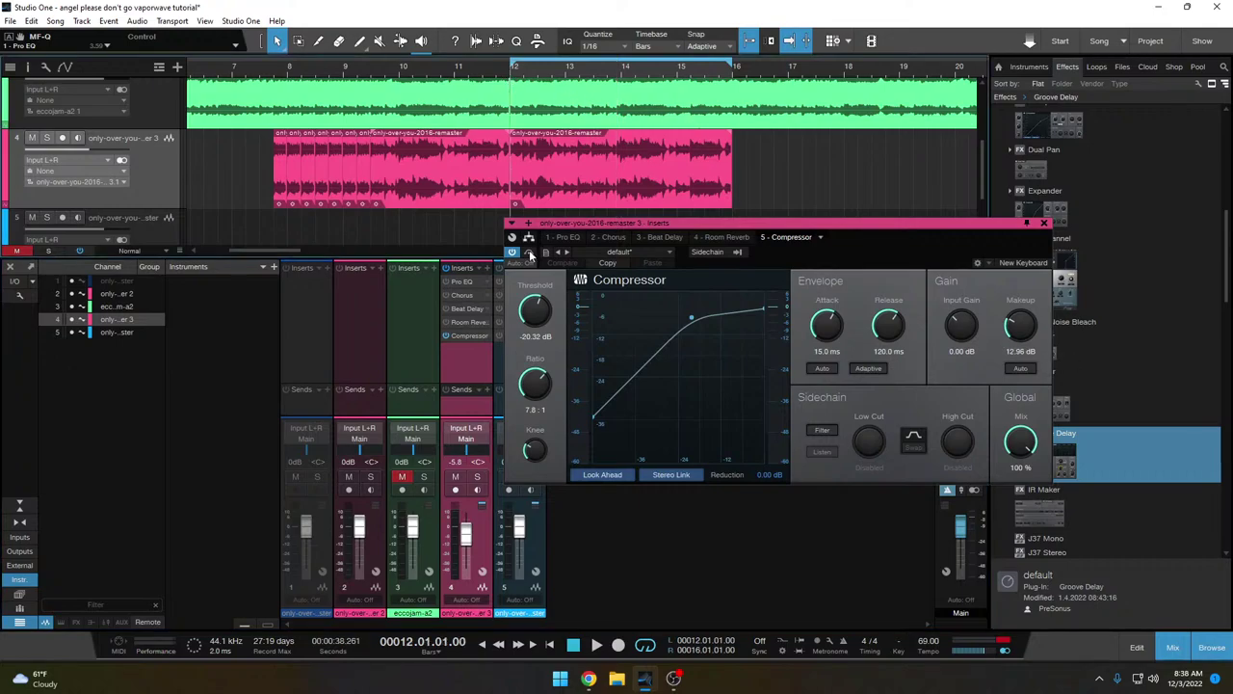
pyautogui.click(514, 252)
pyautogui.press('space')
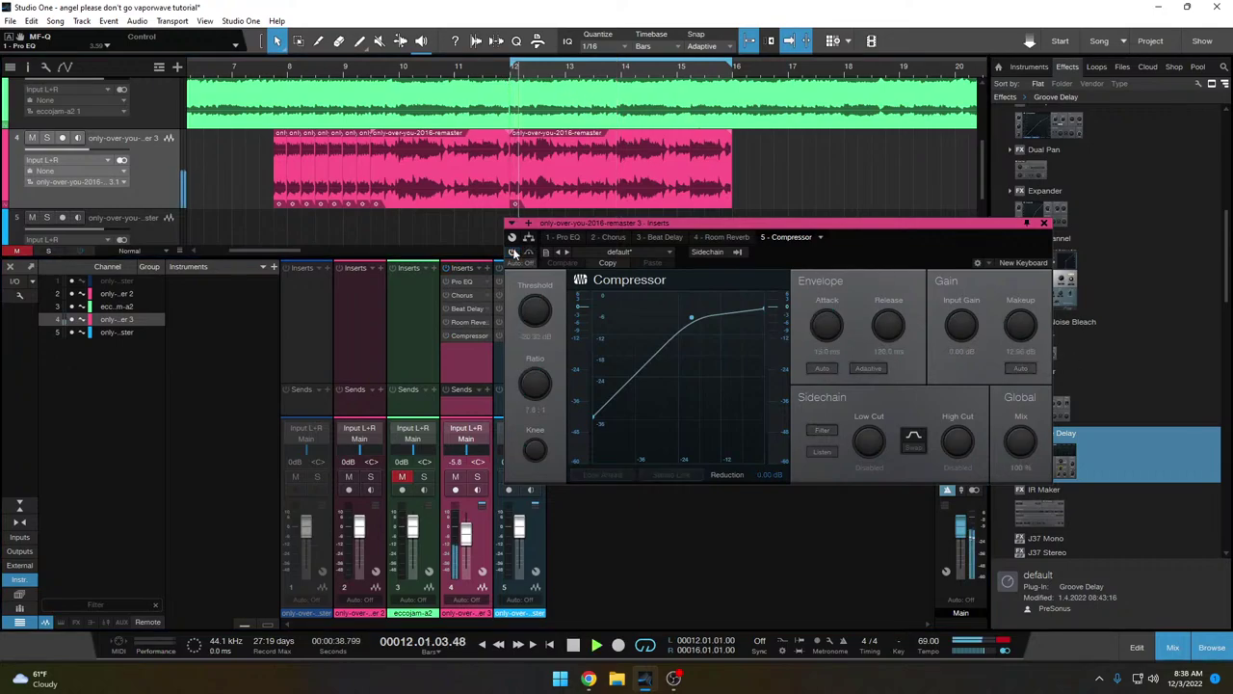
pyautogui.click(514, 252)
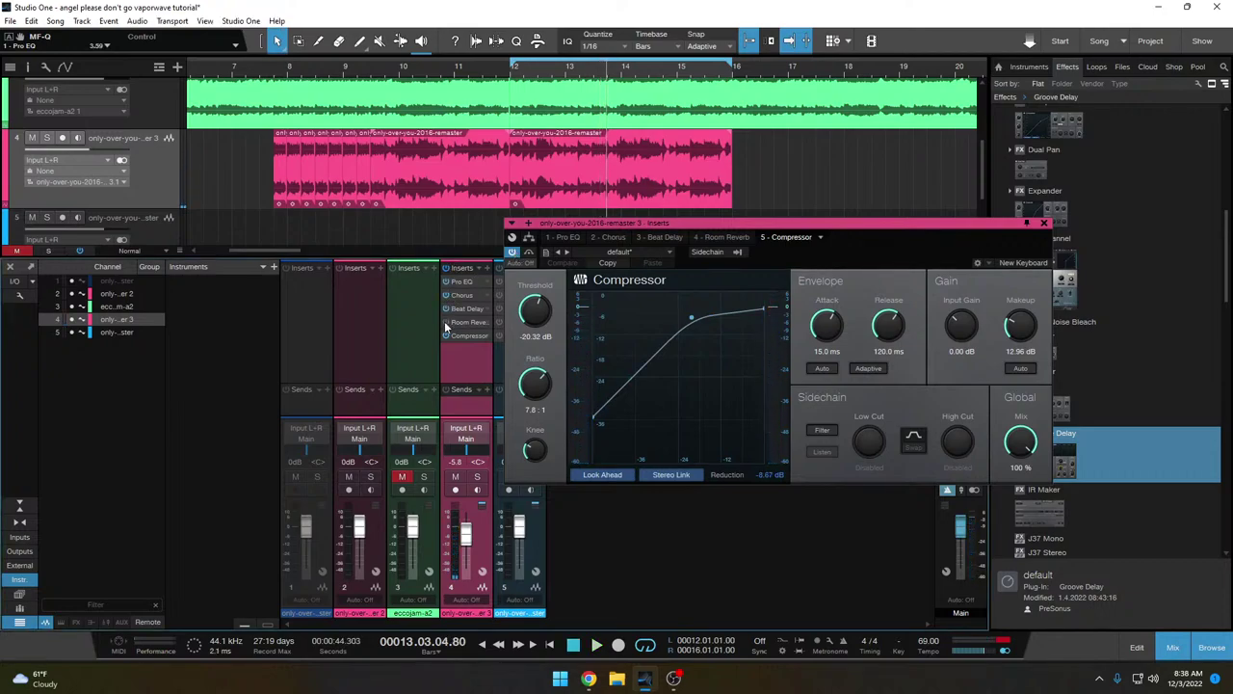
# - Replay from bar 12 with all five pink-track inserts active, then stop and close the Compressor
pyautogui.click(510, 73)
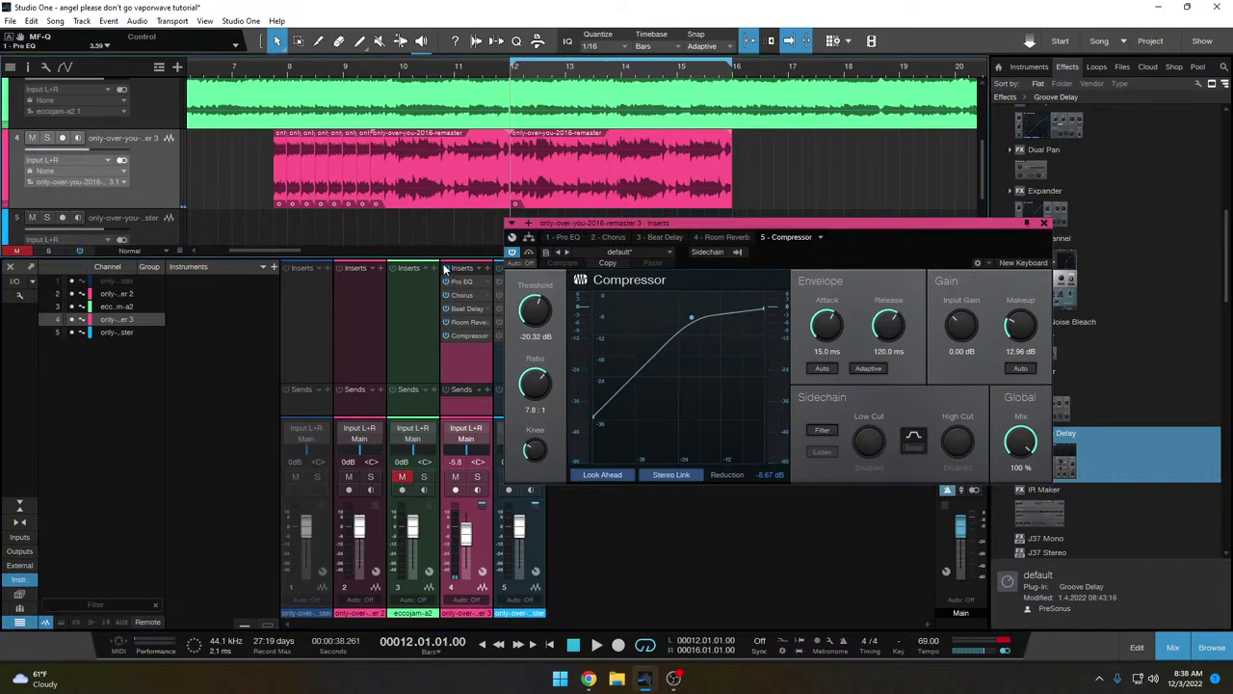
pyautogui.press('space')
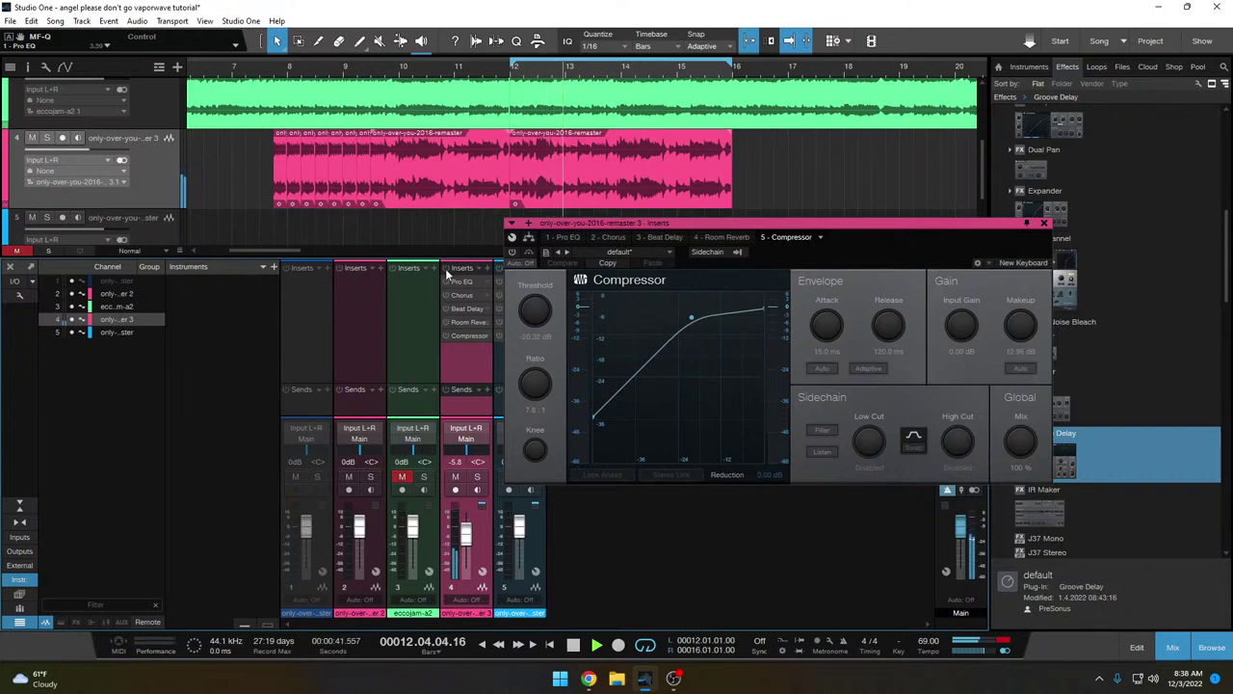
pyautogui.click(446, 274)
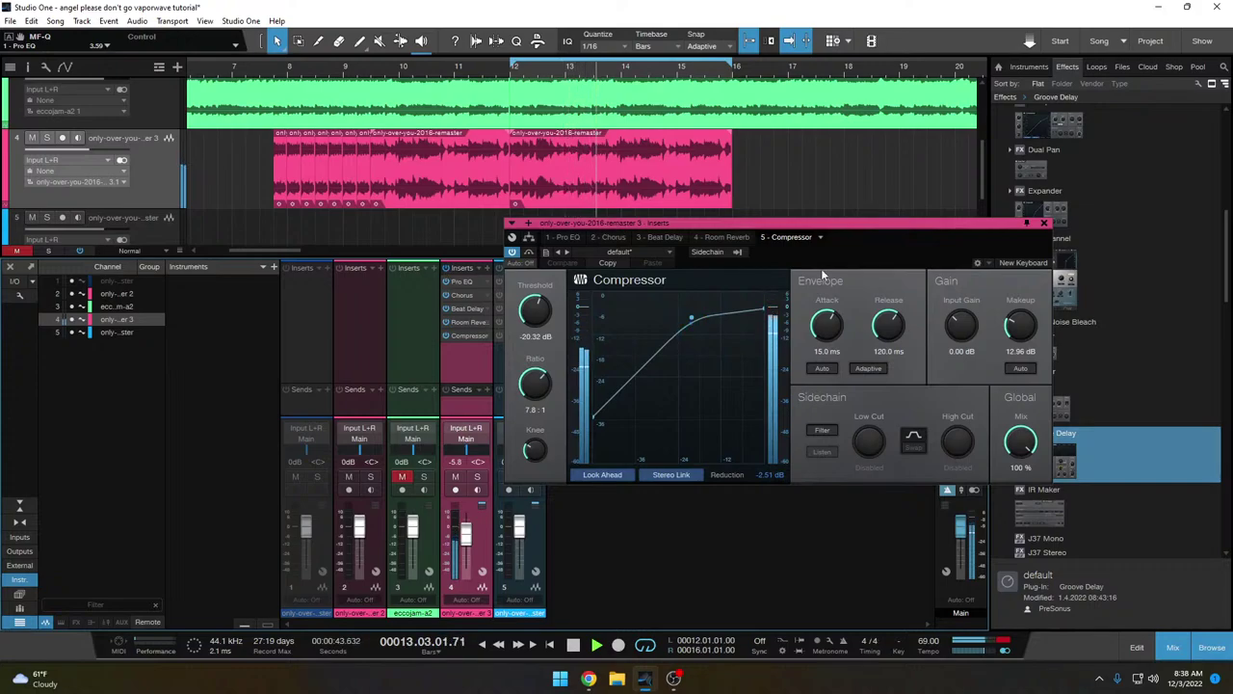
pyautogui.press('space')
pyautogui.click(1043, 222)
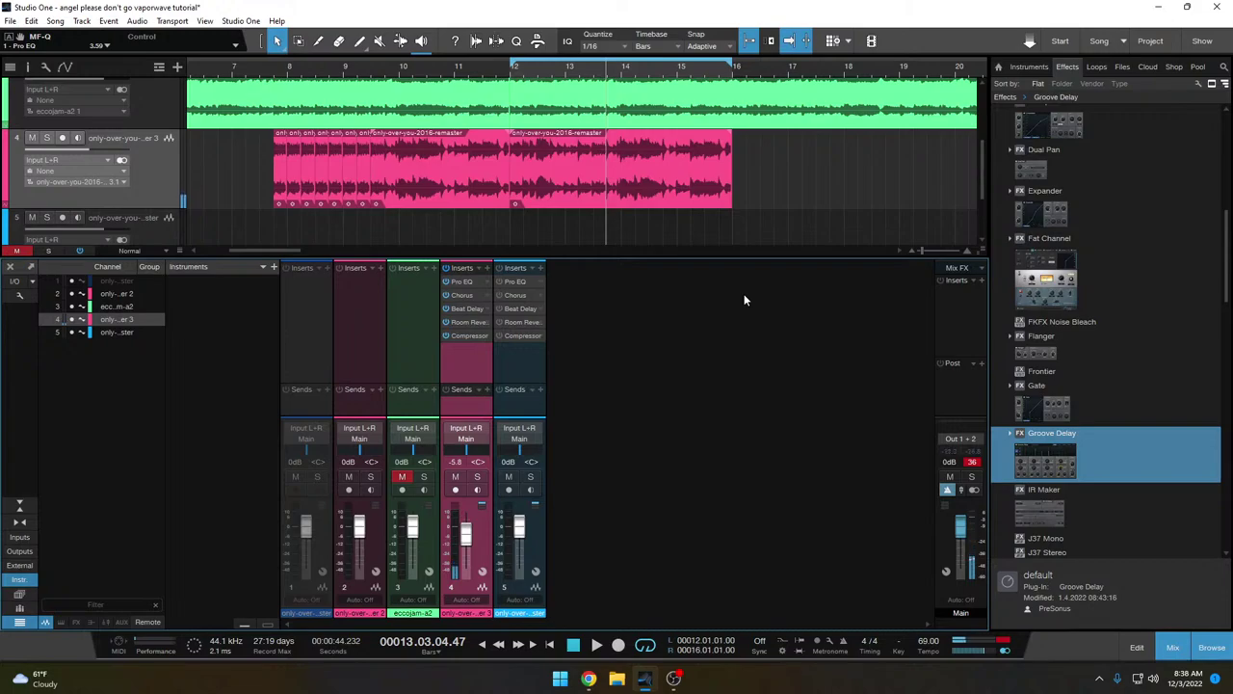
# - Zoom the timeline to bars 7–15, enlarge the track area, and play the looped range briefly
pyautogui.click(277, 73)
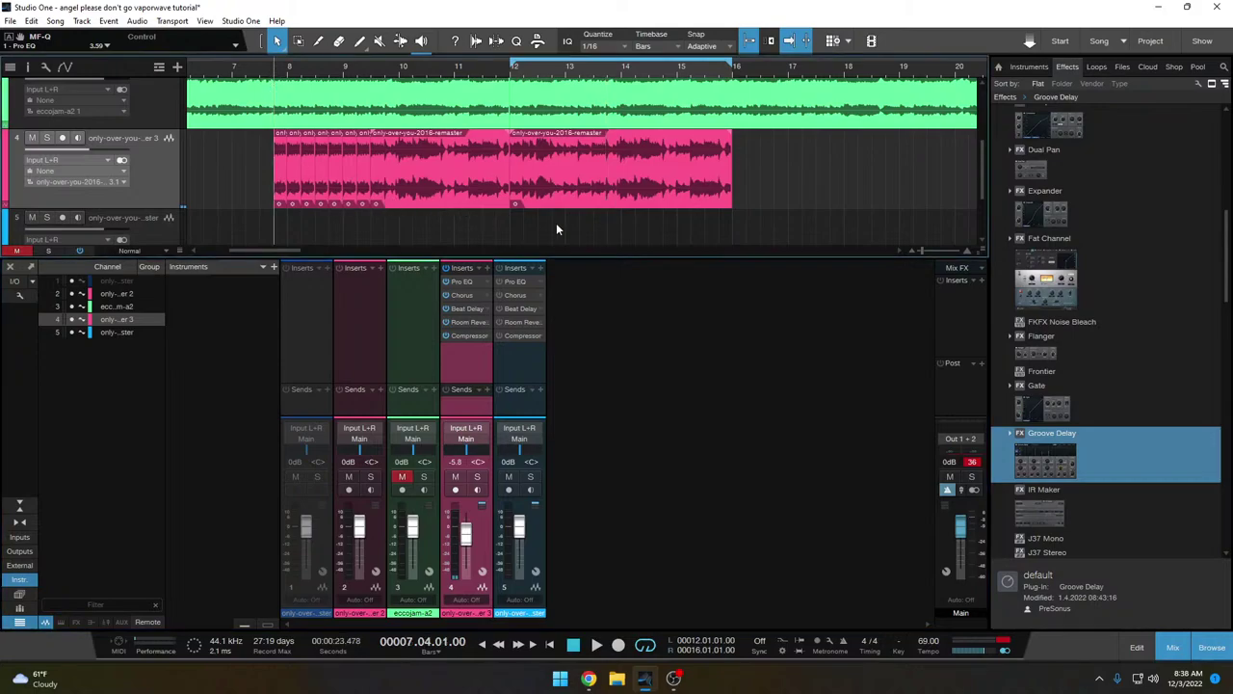
pyautogui.click(927, 250)
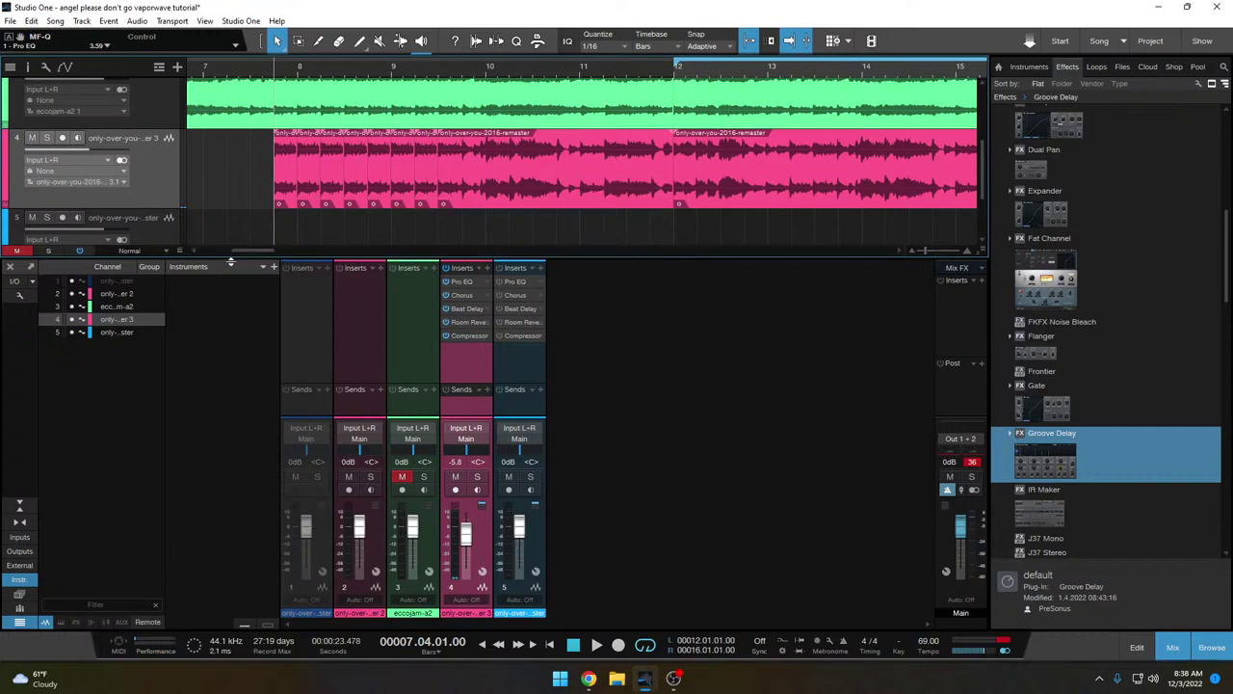
pyautogui.moveTo(232, 260); pyautogui.dragTo(221, 324)
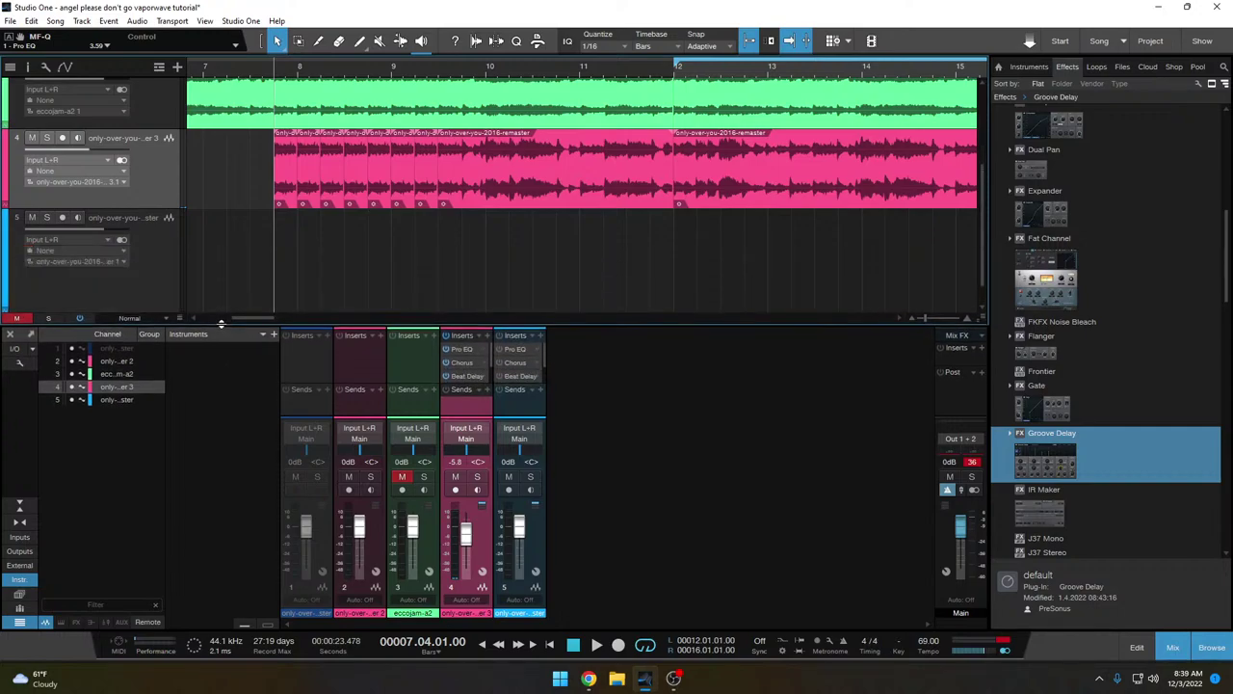
pyautogui.hscroll(-2, 237, 318)
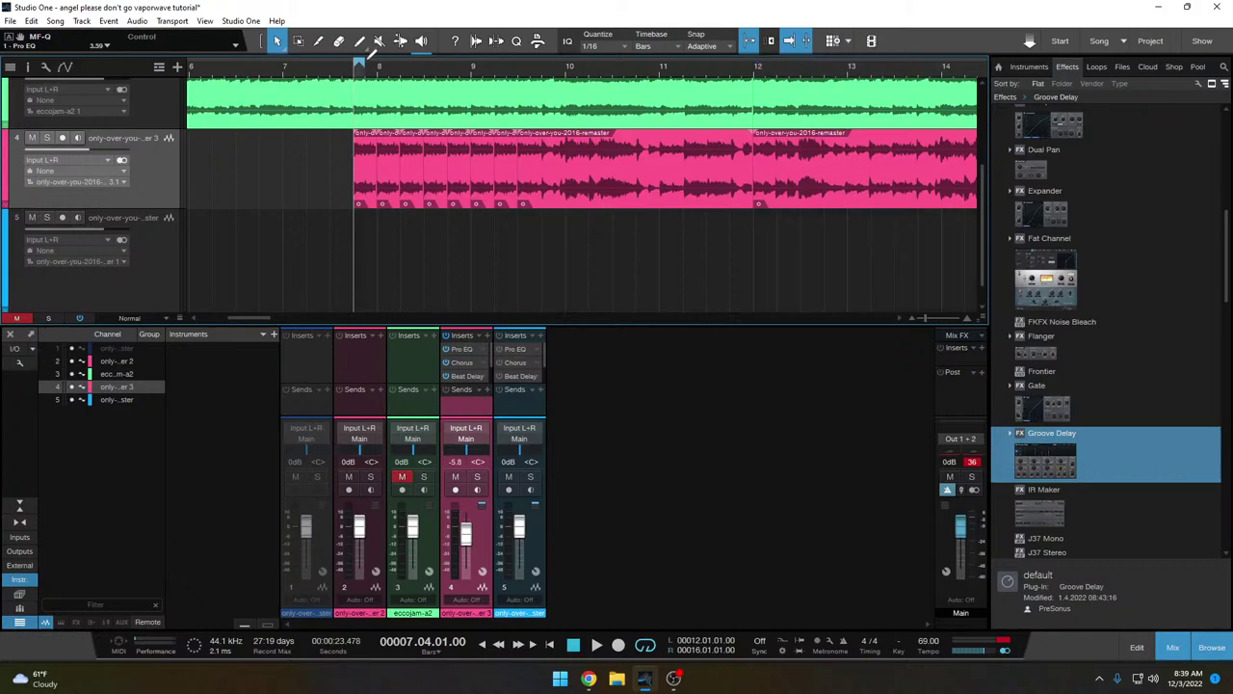
pyautogui.press('space')
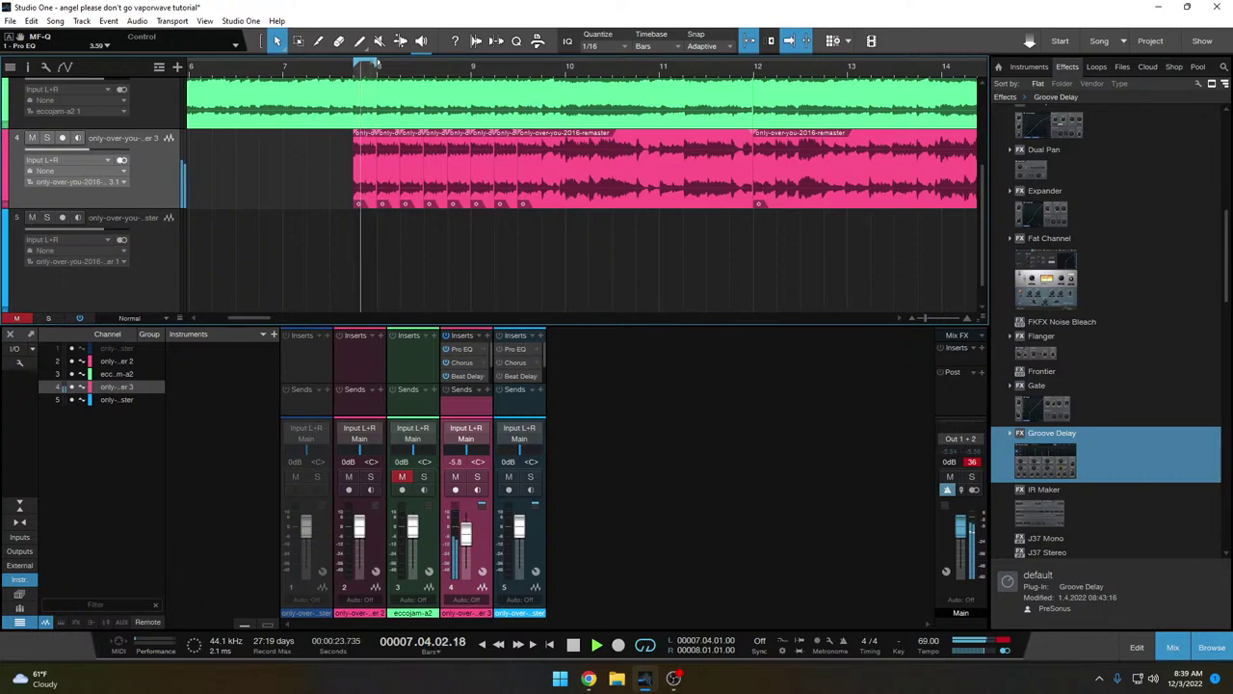
pyautogui.press('space')
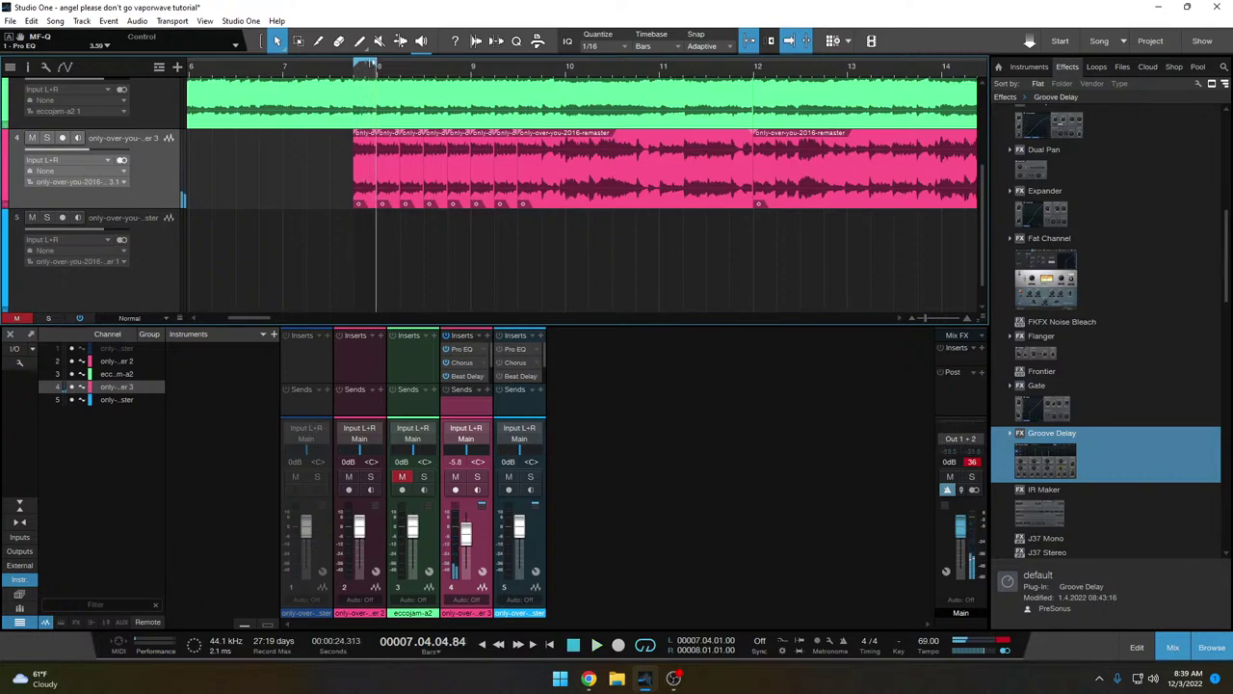
# - Turn off looped playback and play the pink loop section from its start, then from bar 7.3.4
pyautogui.rightClick(375, 64)
pyautogui.click(359, 77)
pyautogui.click(358, 76)
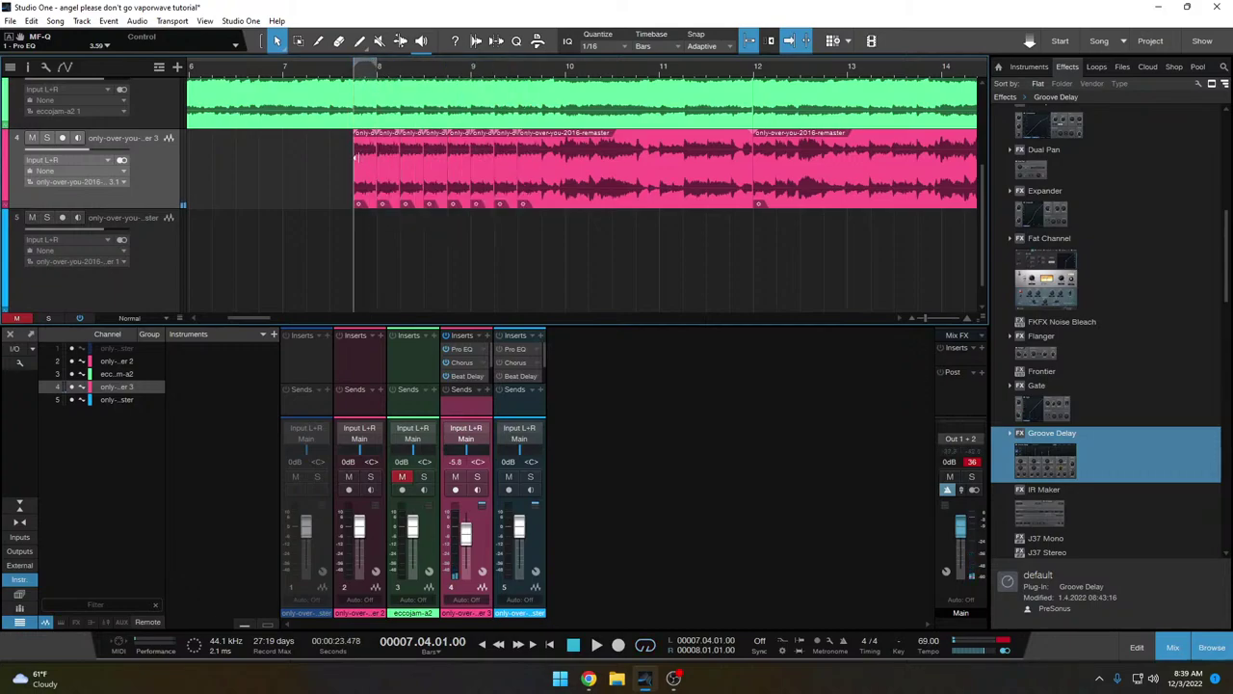
pyautogui.press('space')
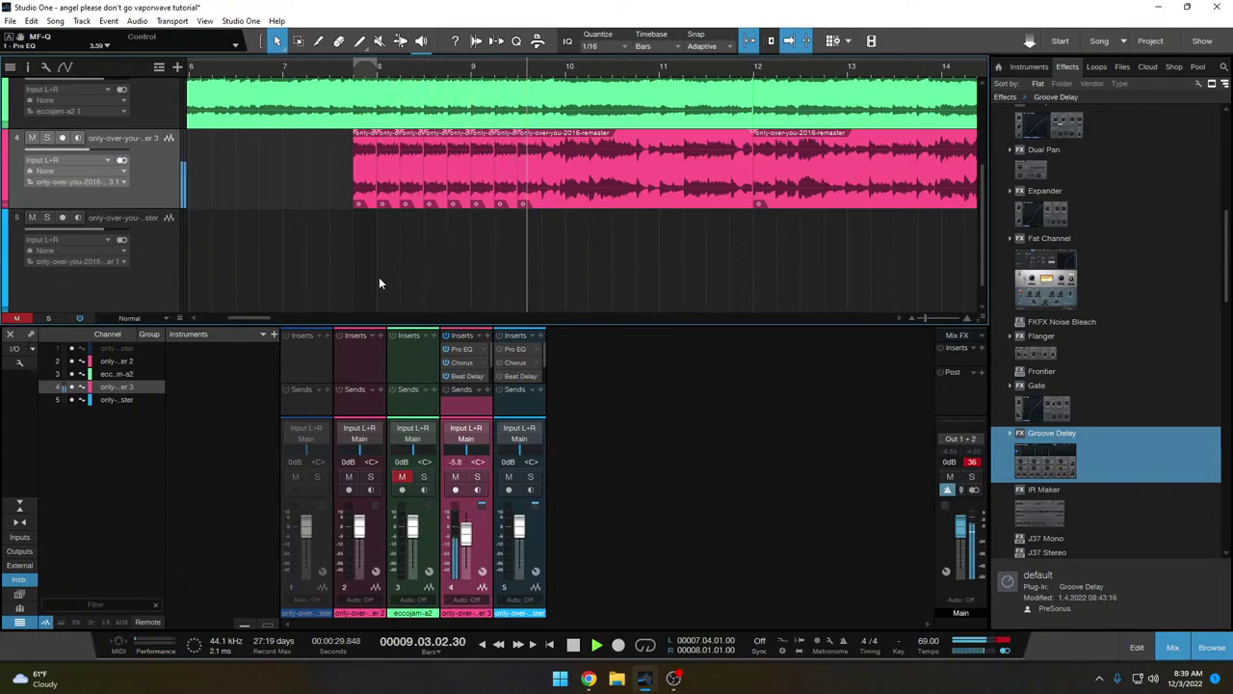
pyautogui.press('space')
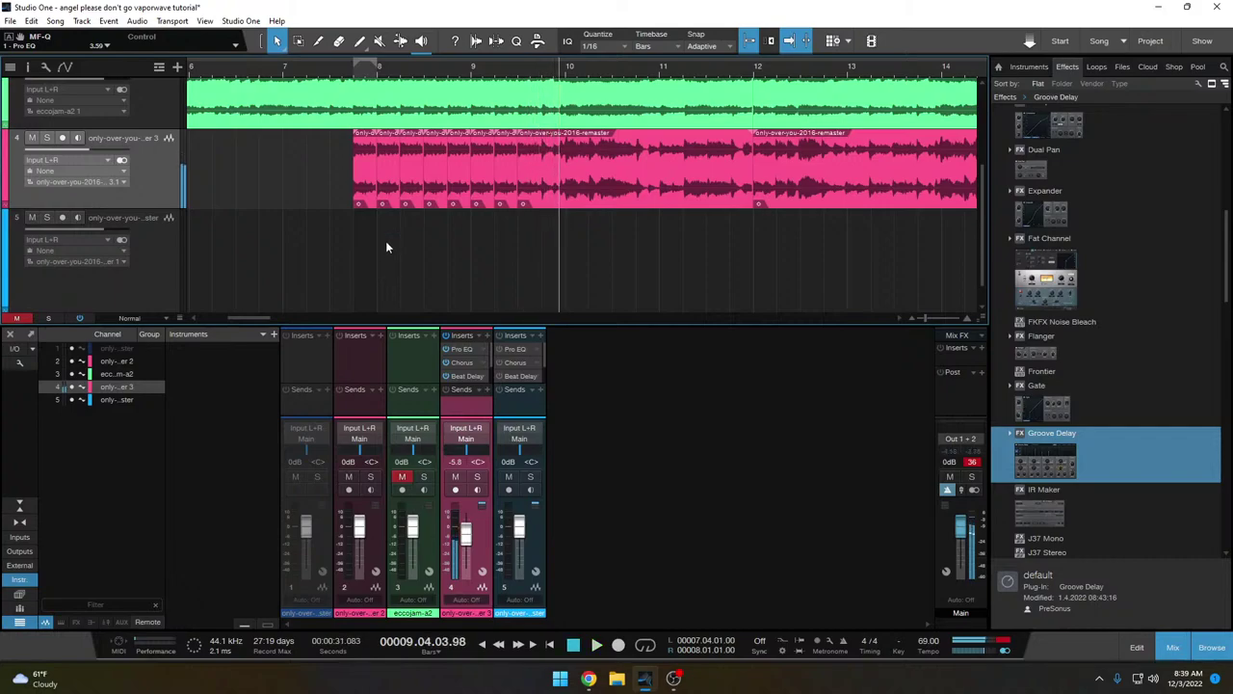
pyautogui.click(358, 77)
pyautogui.click(350, 76)
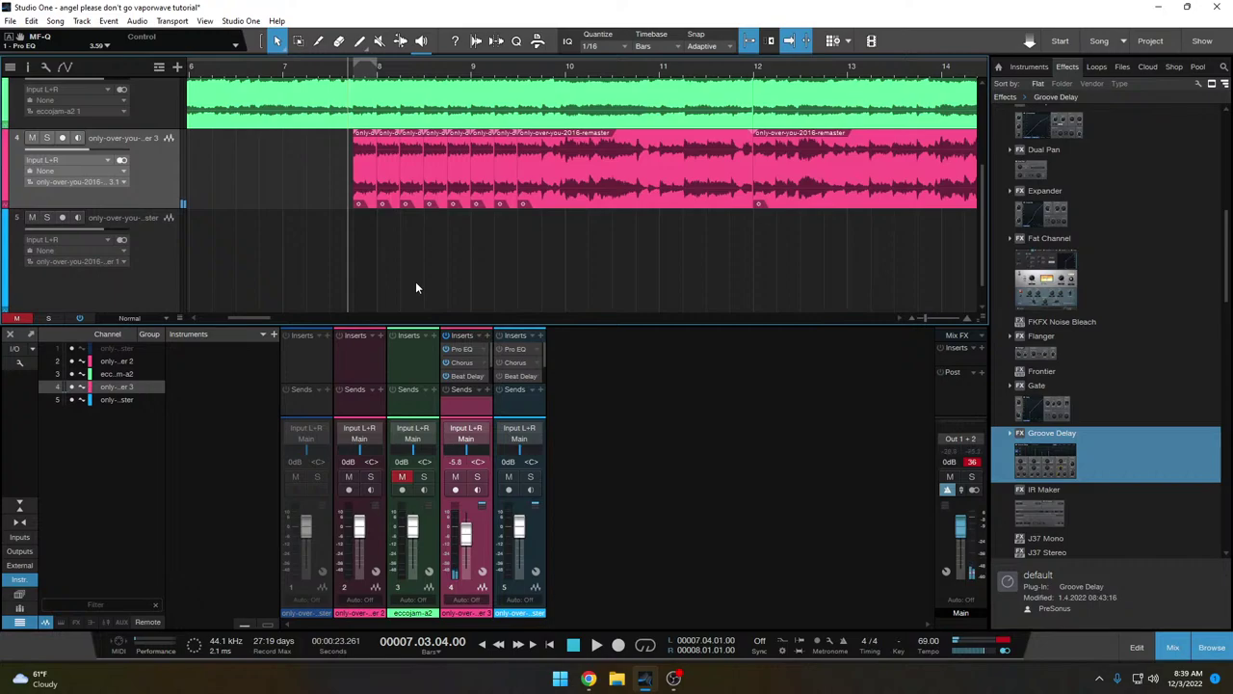
pyautogui.press('space')
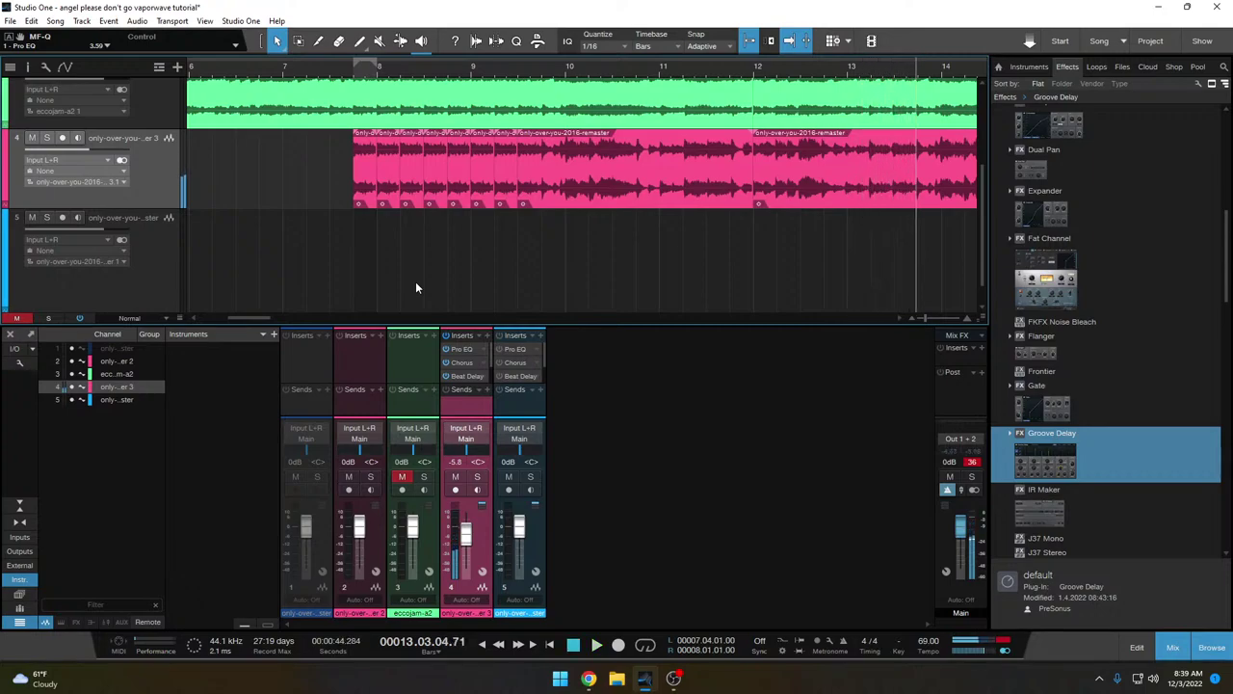
# - Return the arrange view to the intro and zoom in closely on track 5's blue slices
pyautogui.scroll(-1, 356, 297)
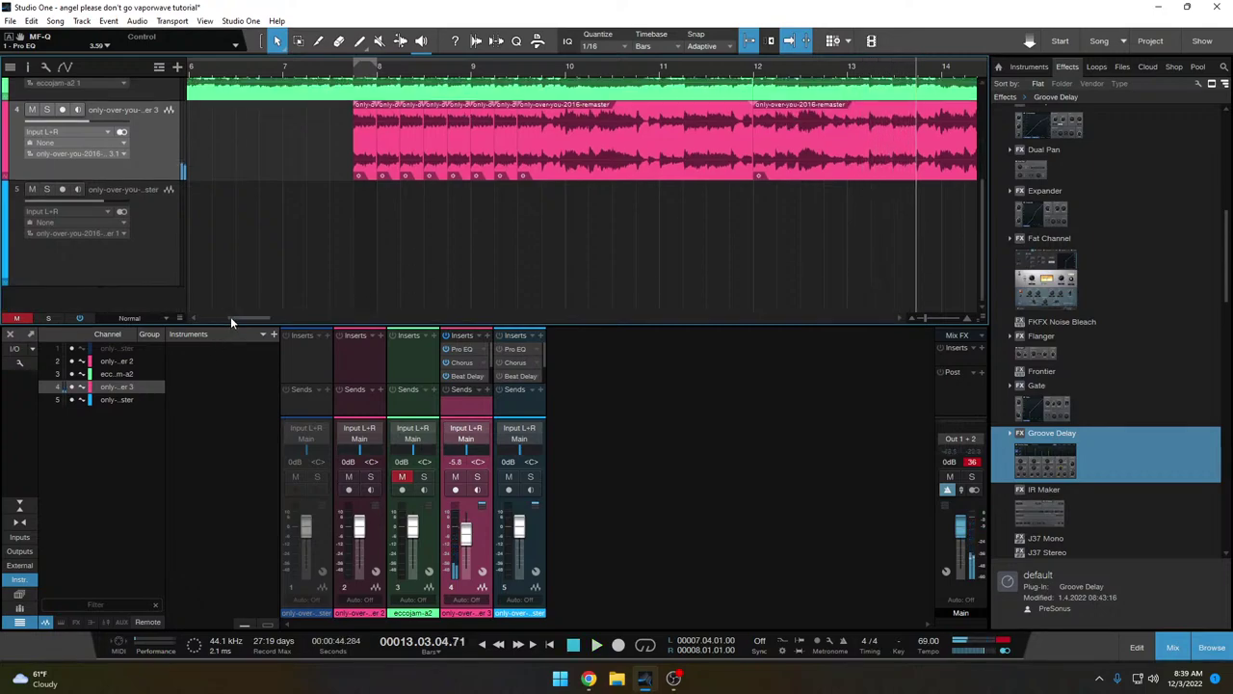
pyautogui.moveTo(230, 316); pyautogui.dragTo(168, 324)
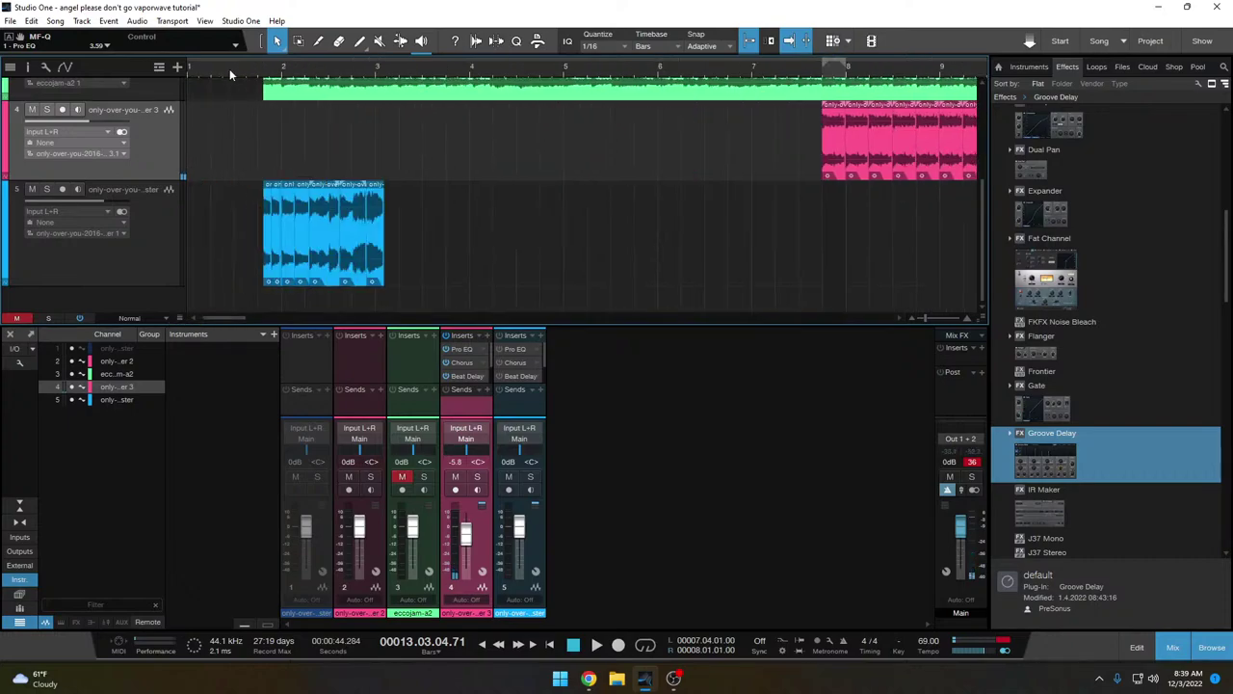
pyautogui.click(259, 67)
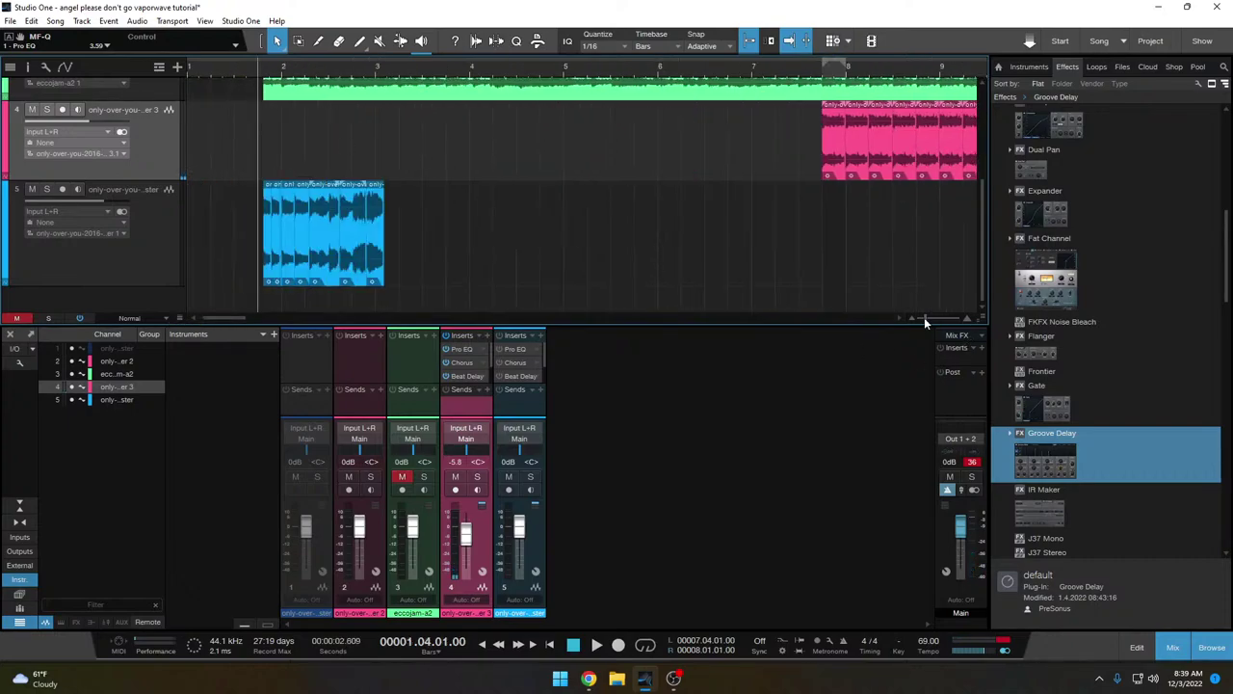
pyautogui.moveTo(925, 318); pyautogui.dragTo(931, 319)
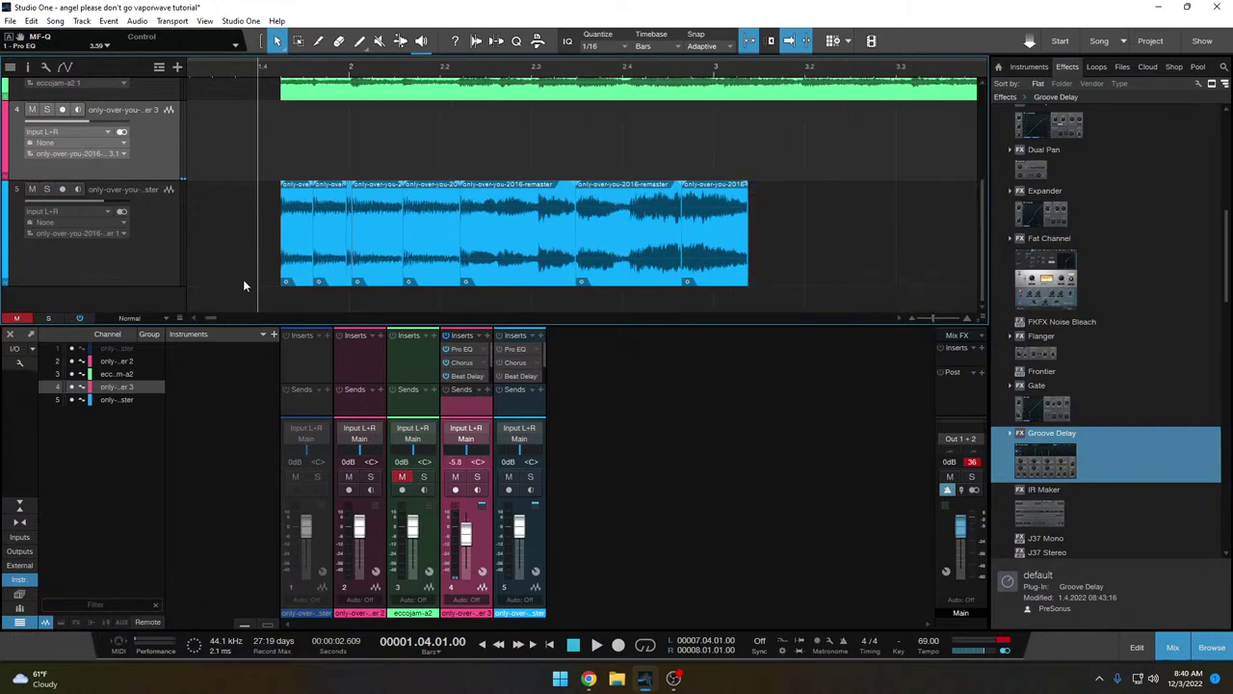
# - Check the Transpose and Speedup values of each intro slice, first through last
pyautogui.rightClick(292, 256)
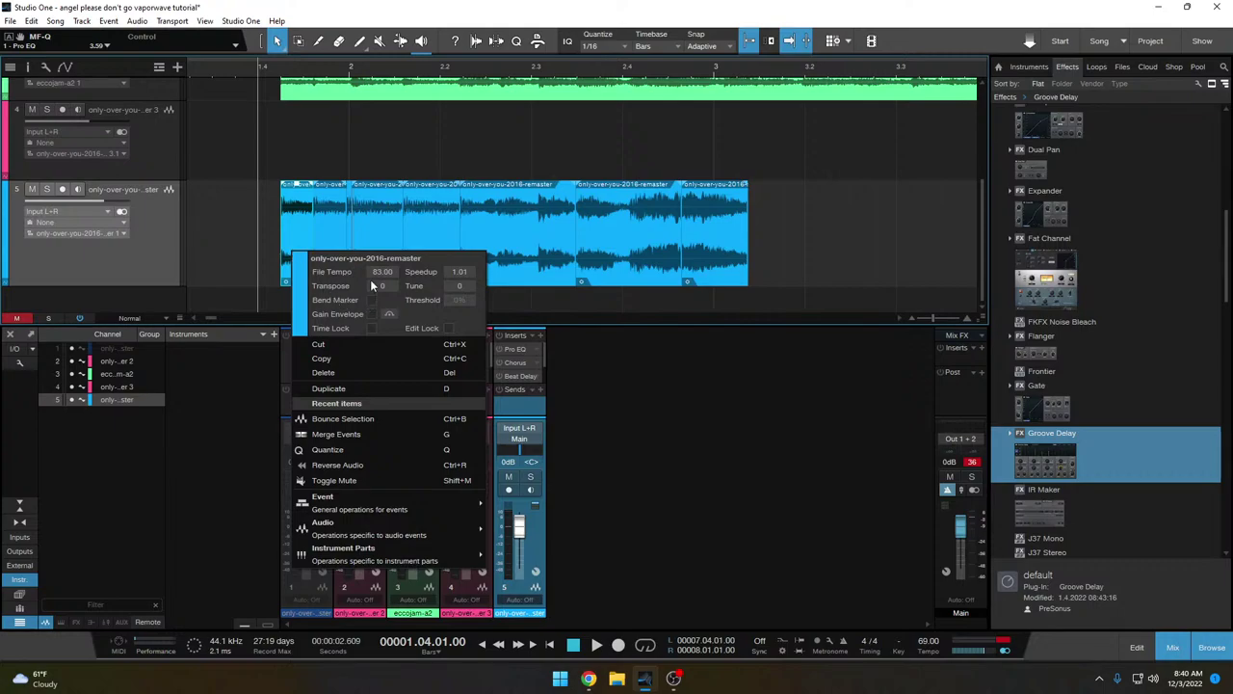
pyautogui.click(258, 302)
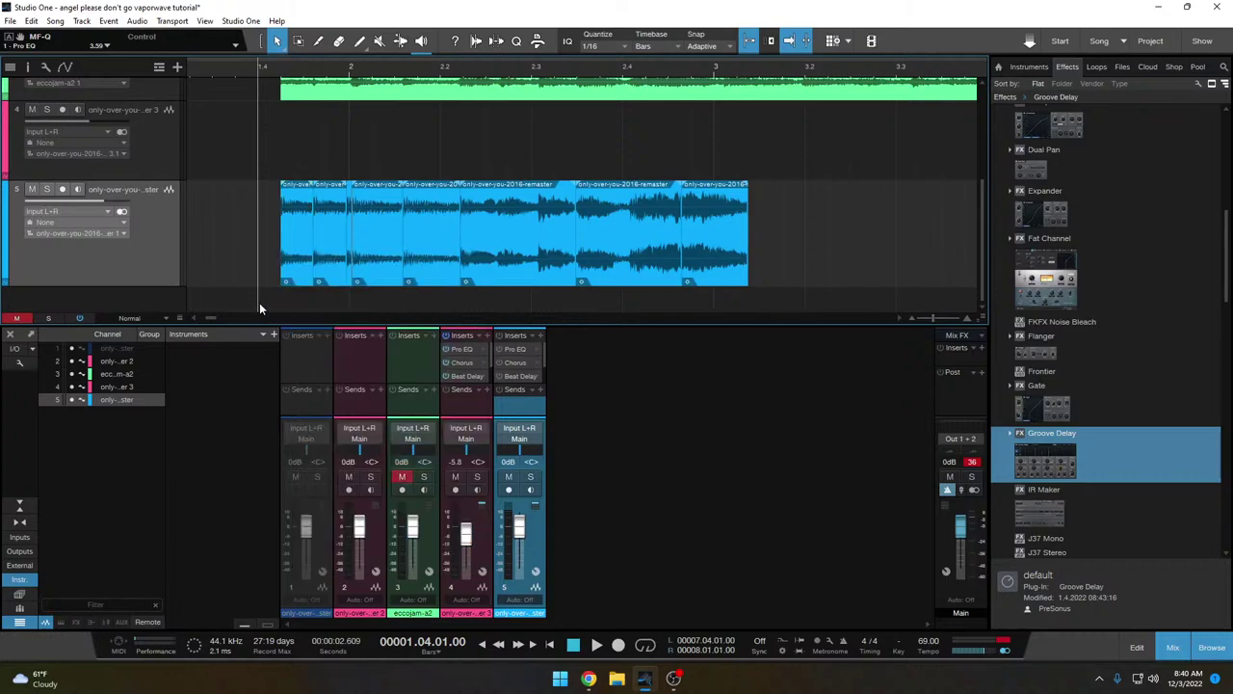
pyautogui.rightClick(302, 224)
pyautogui.rightClick(376, 207)
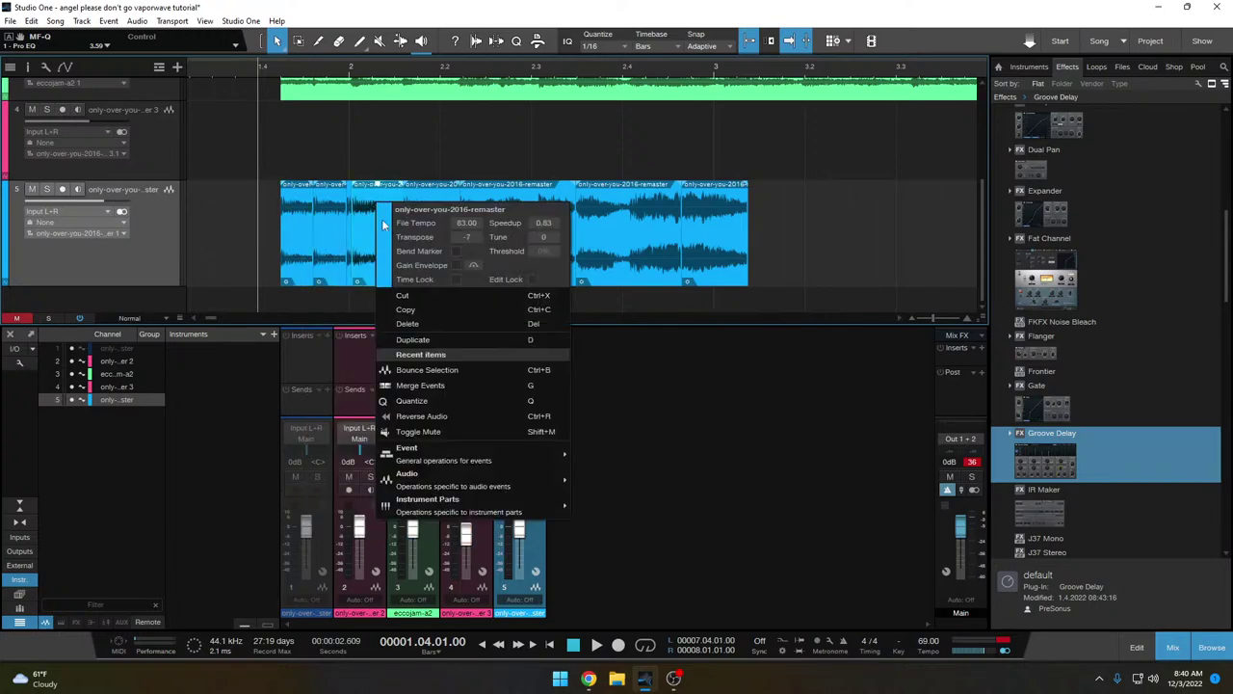
pyautogui.click(377, 132)
pyautogui.rightClick(427, 212)
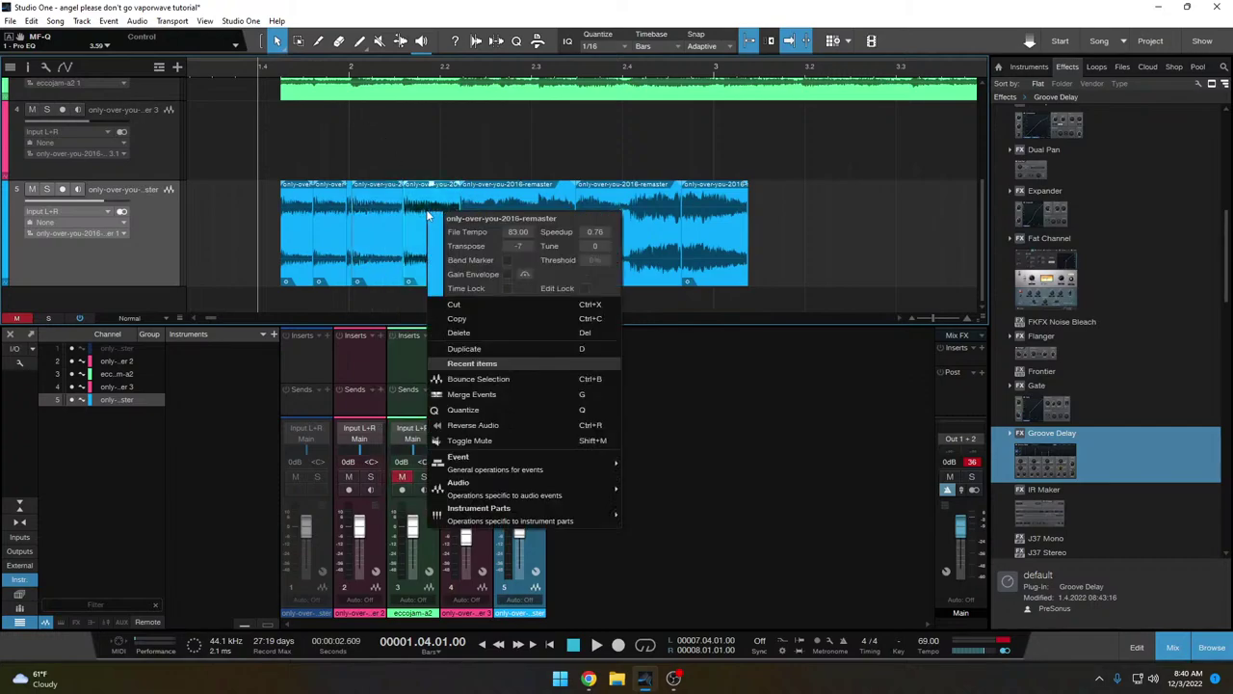
pyautogui.click(437, 124)
pyautogui.rightClick(481, 220)
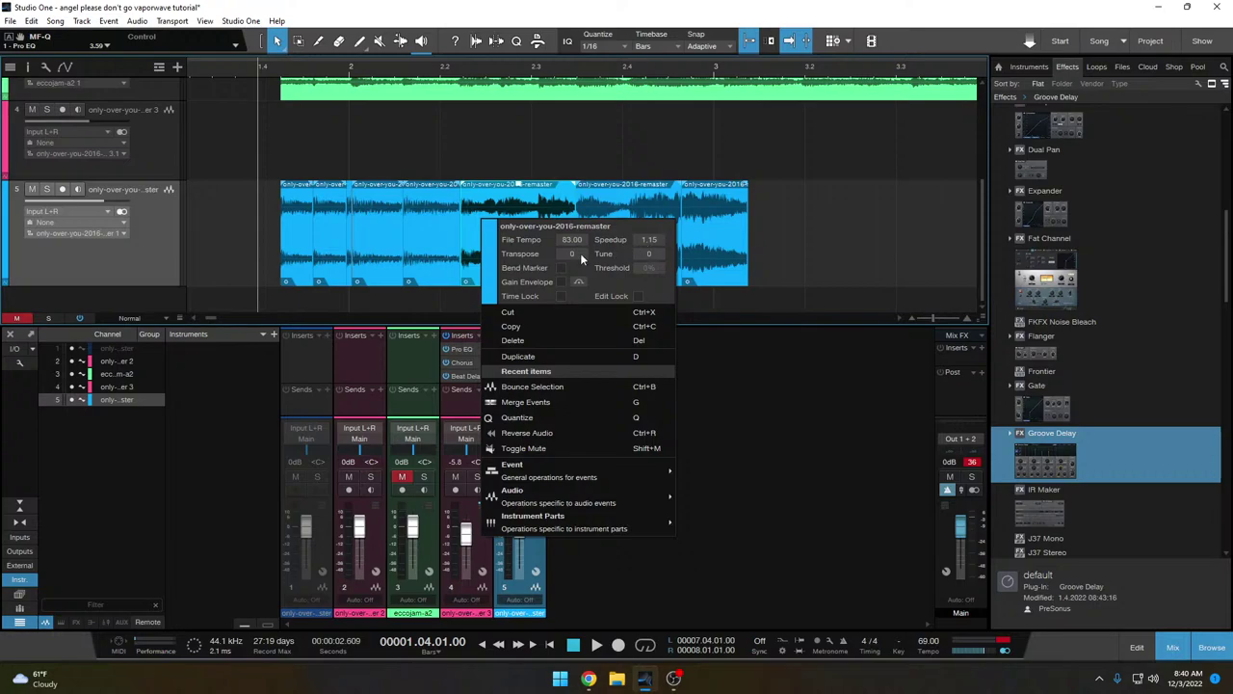
pyautogui.click(586, 130)
pyautogui.rightClick(619, 219)
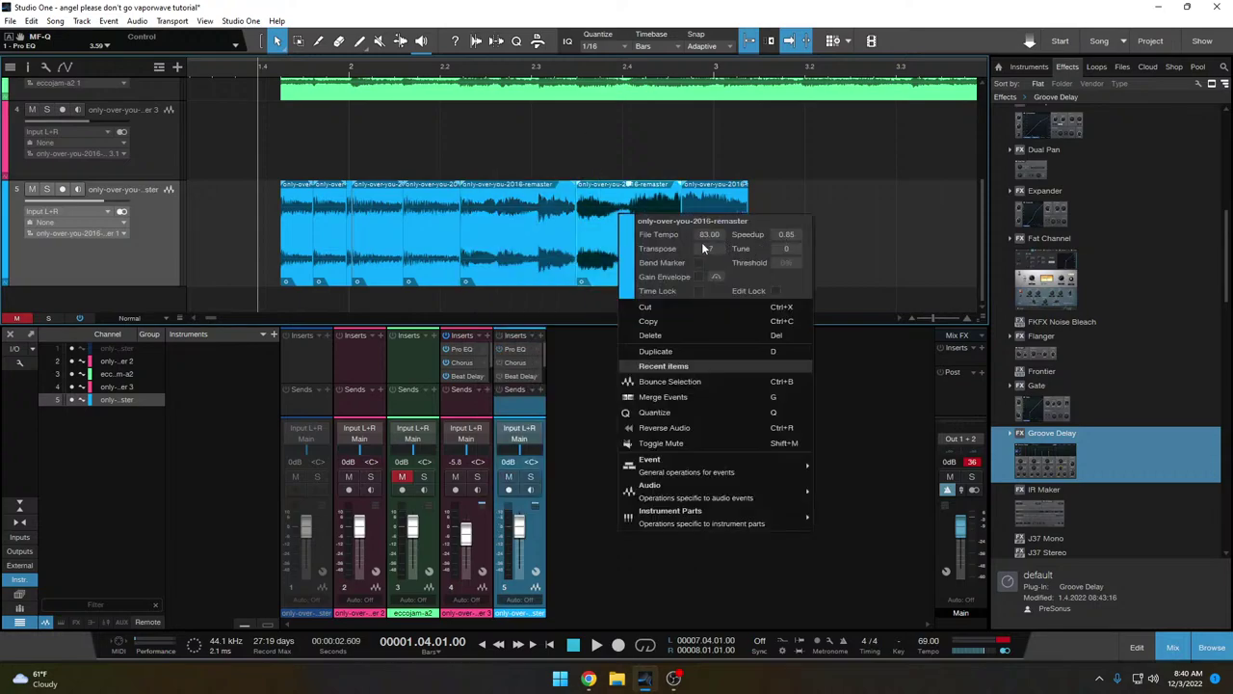
pyautogui.click(611, 134)
pyautogui.click(46, 190)
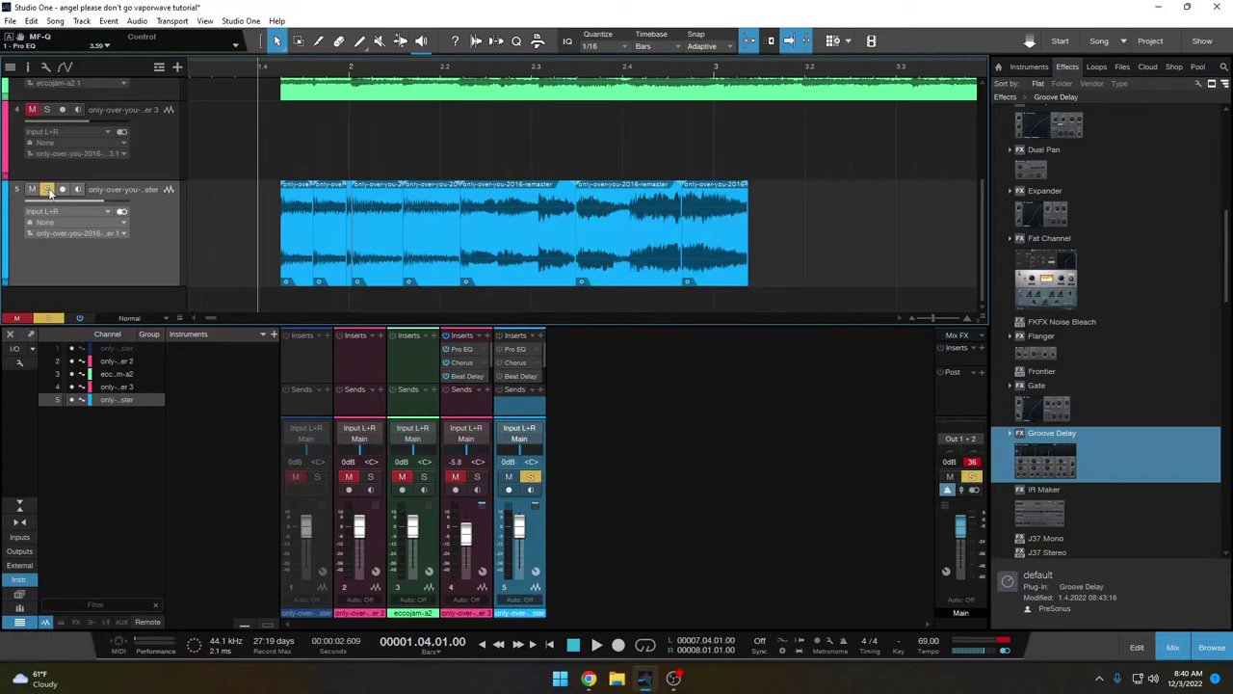
pyautogui.press('space')
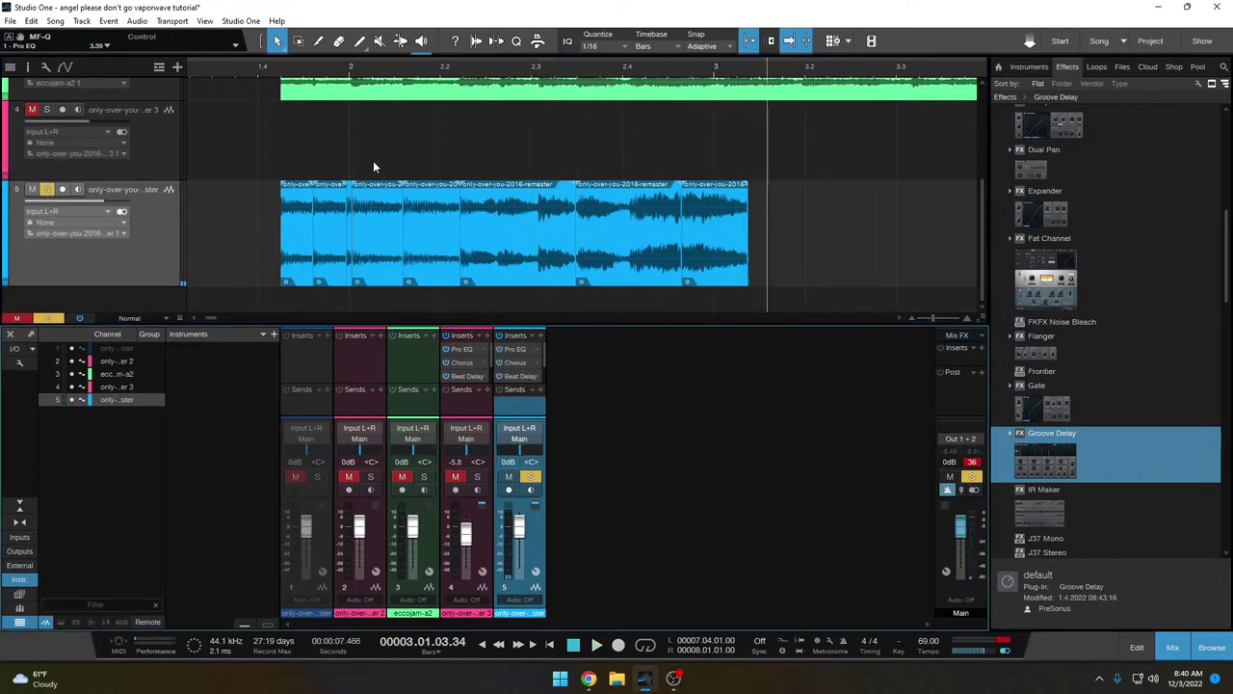
pyautogui.click(283, 74)
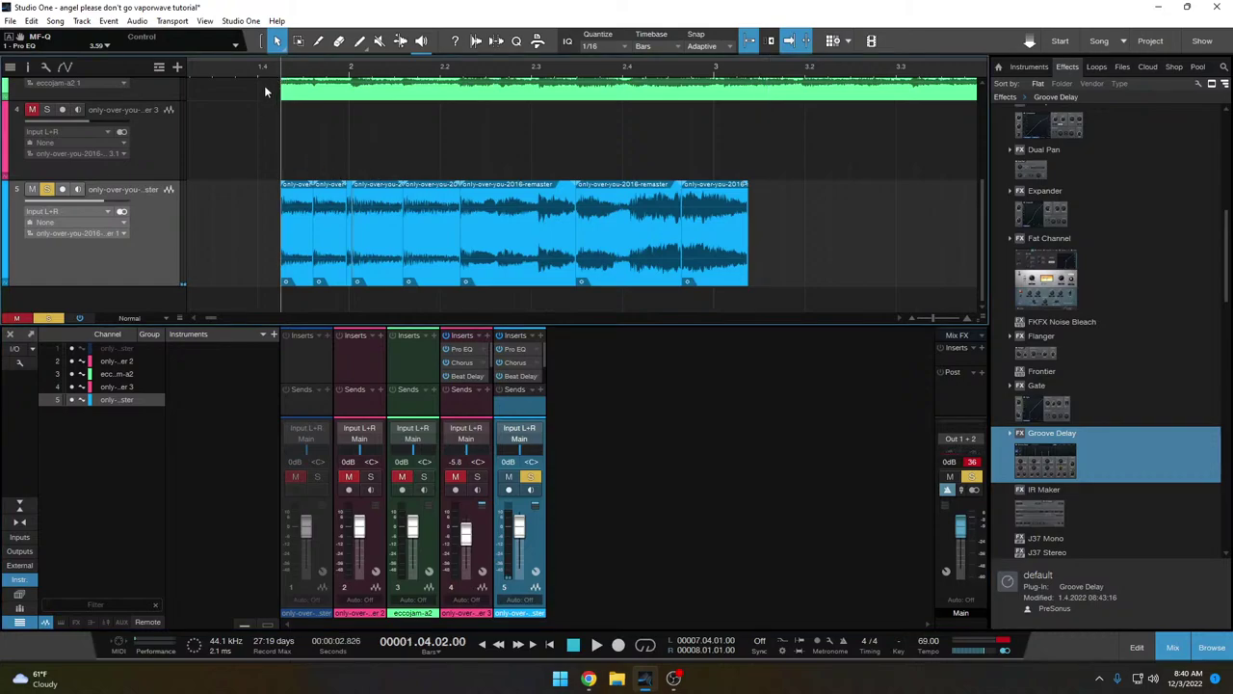
pyautogui.press('space')
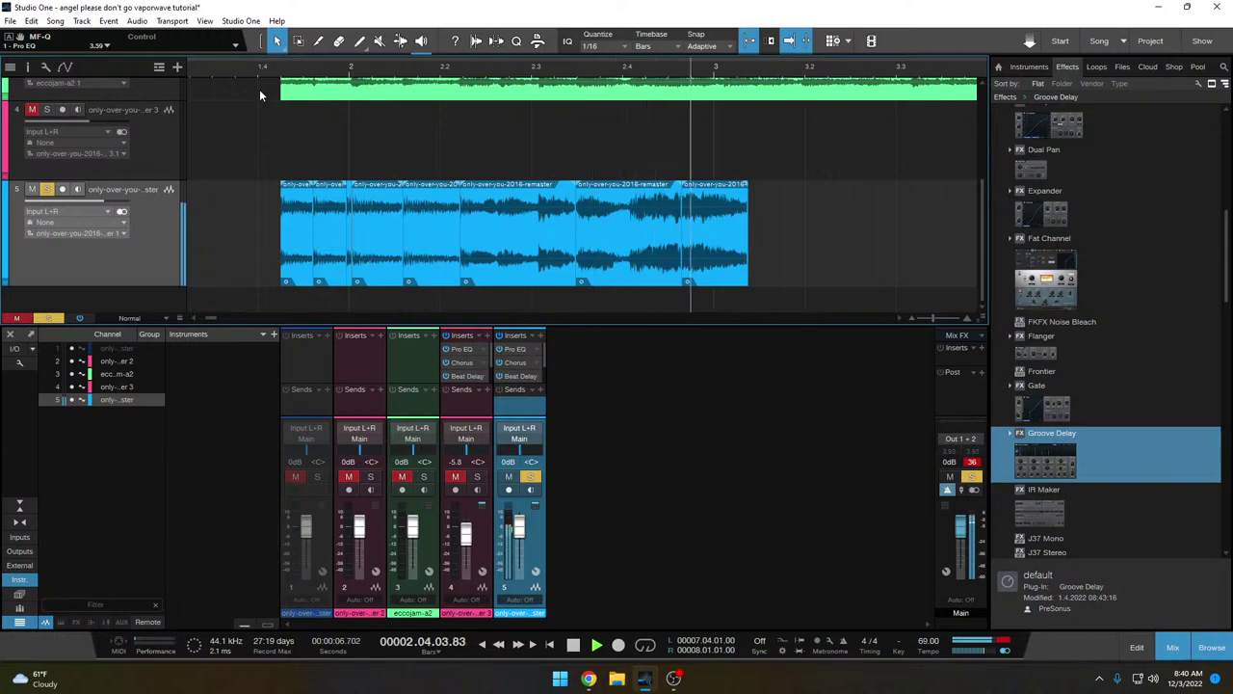
pyautogui.press('space')
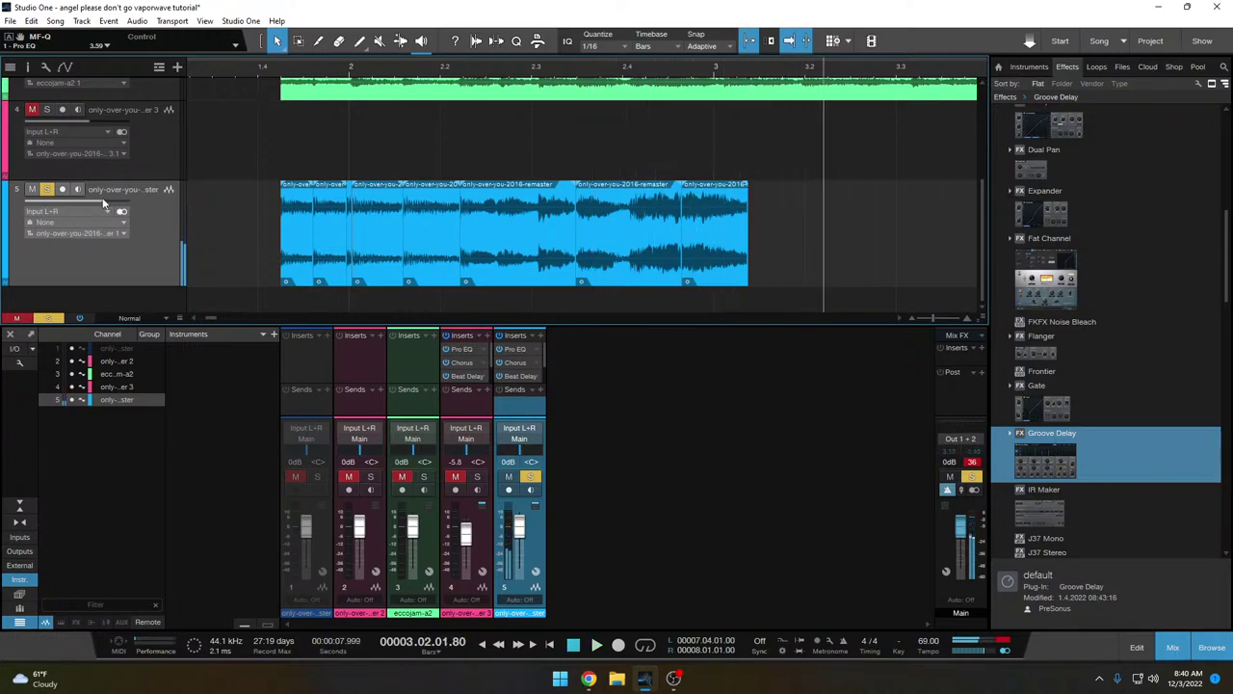
pyautogui.click(48, 189)
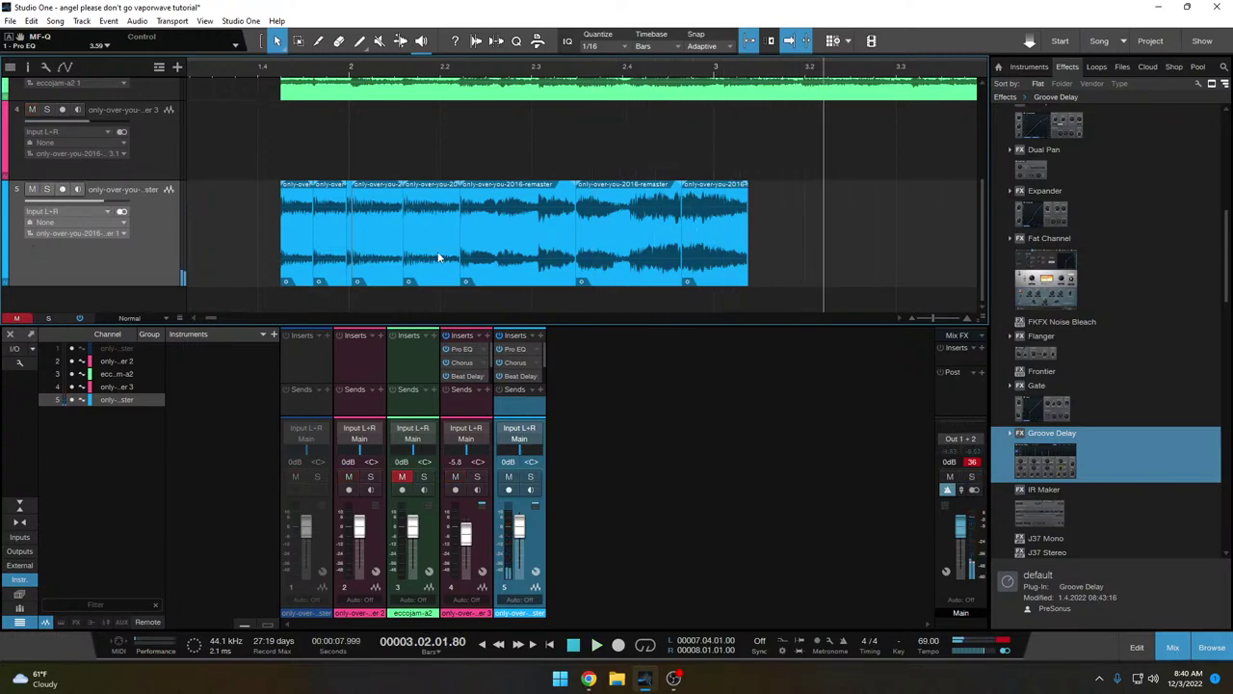